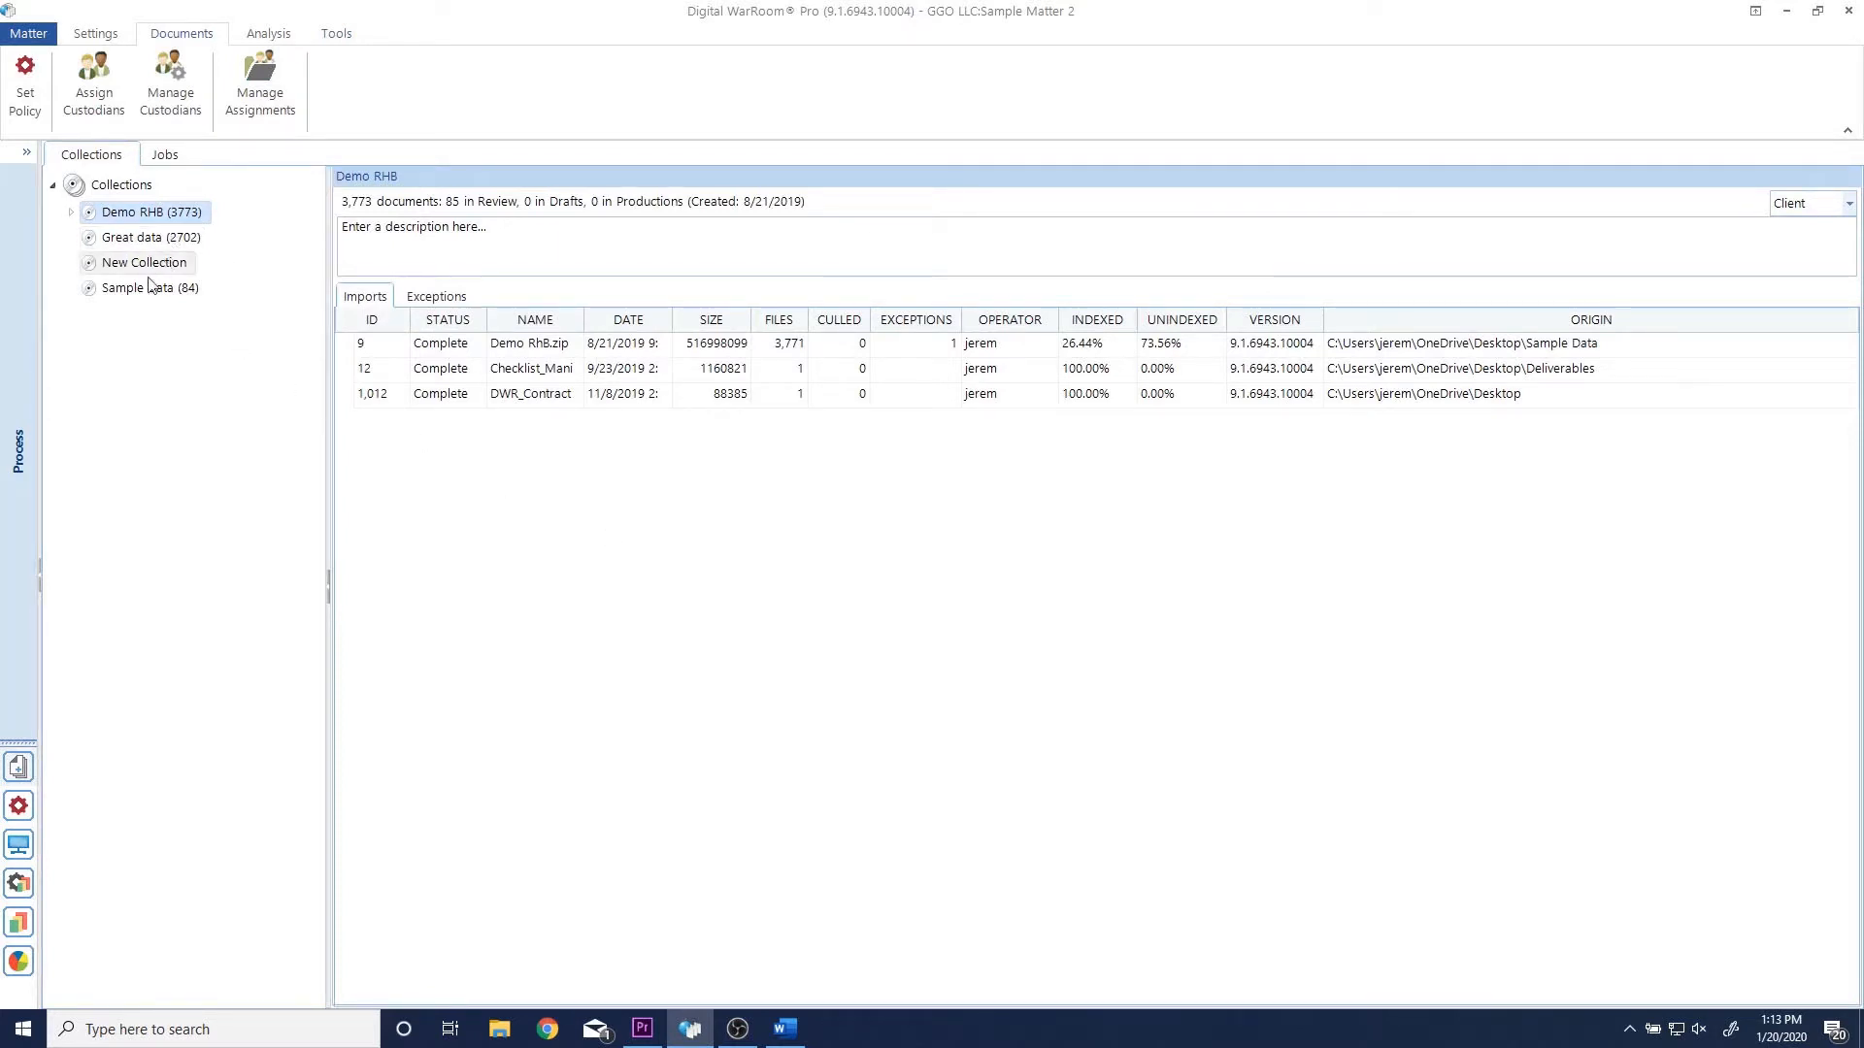
Step: Create a new top-level collection named Seattle Office Data
left_click(70, 213)
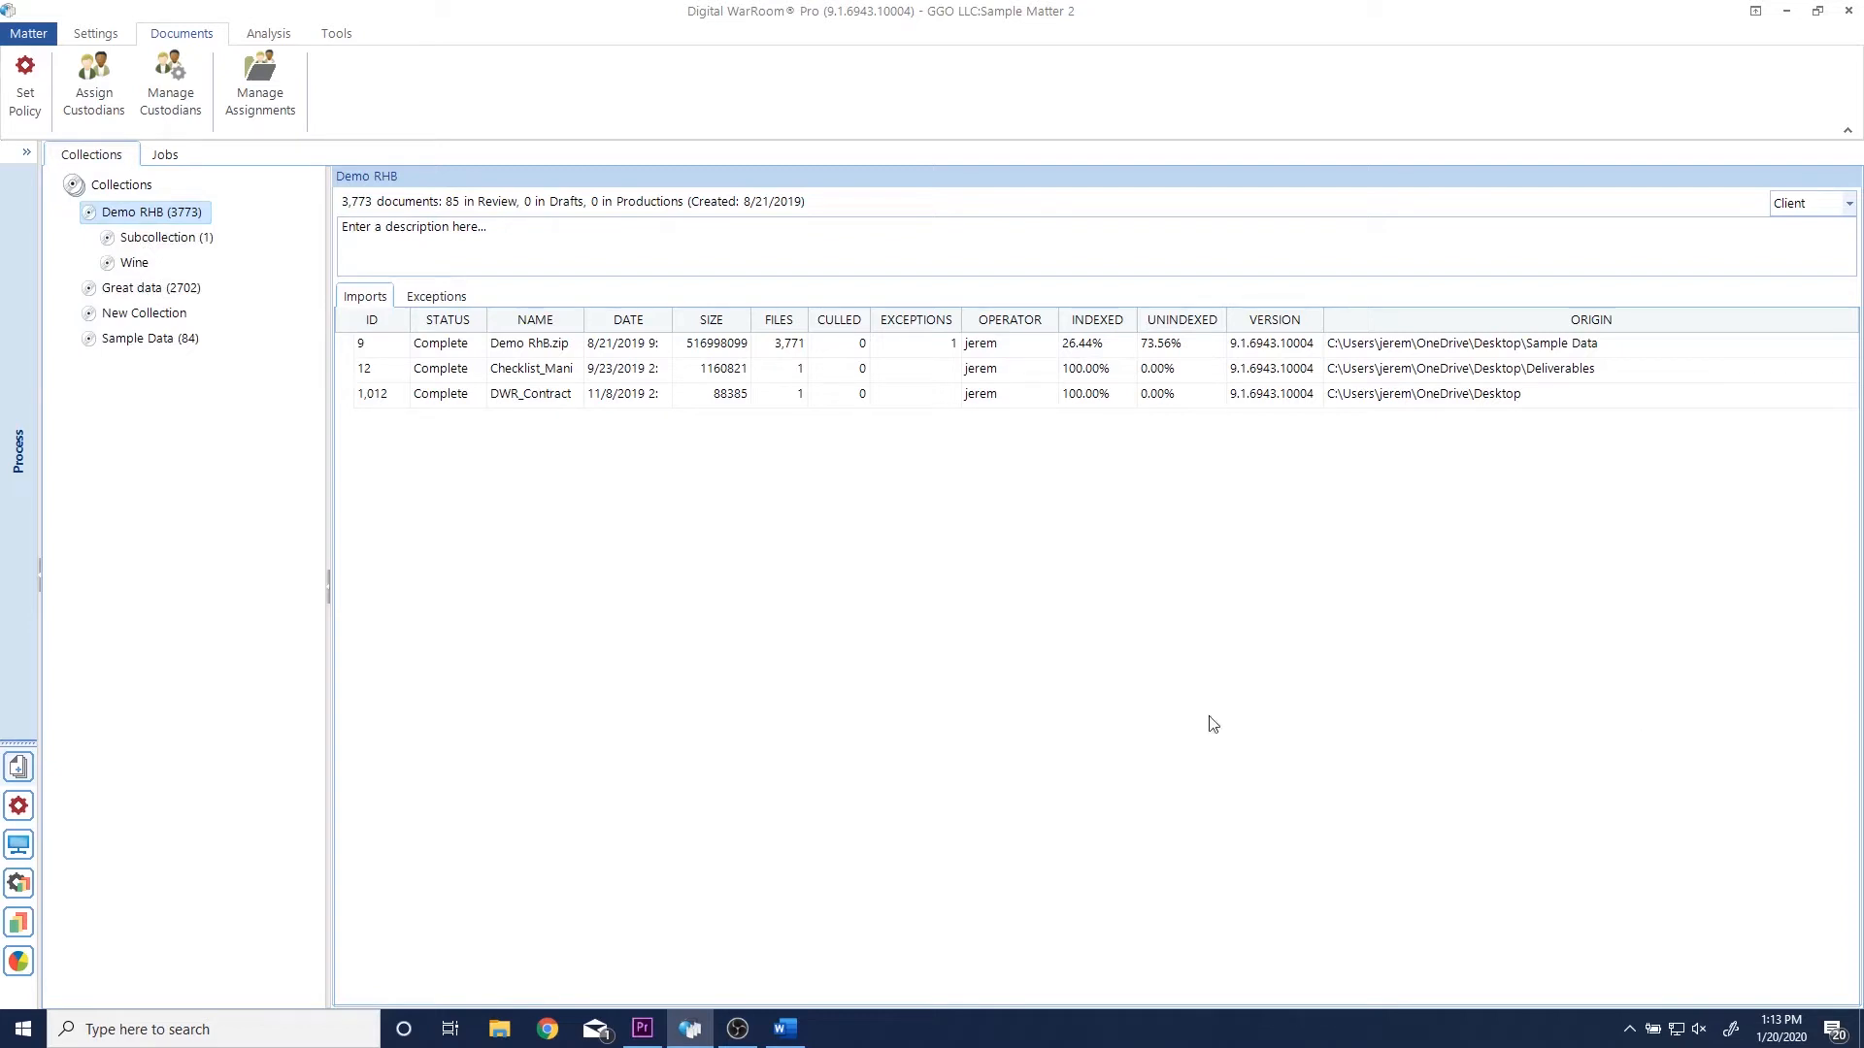
right_click(145, 191)
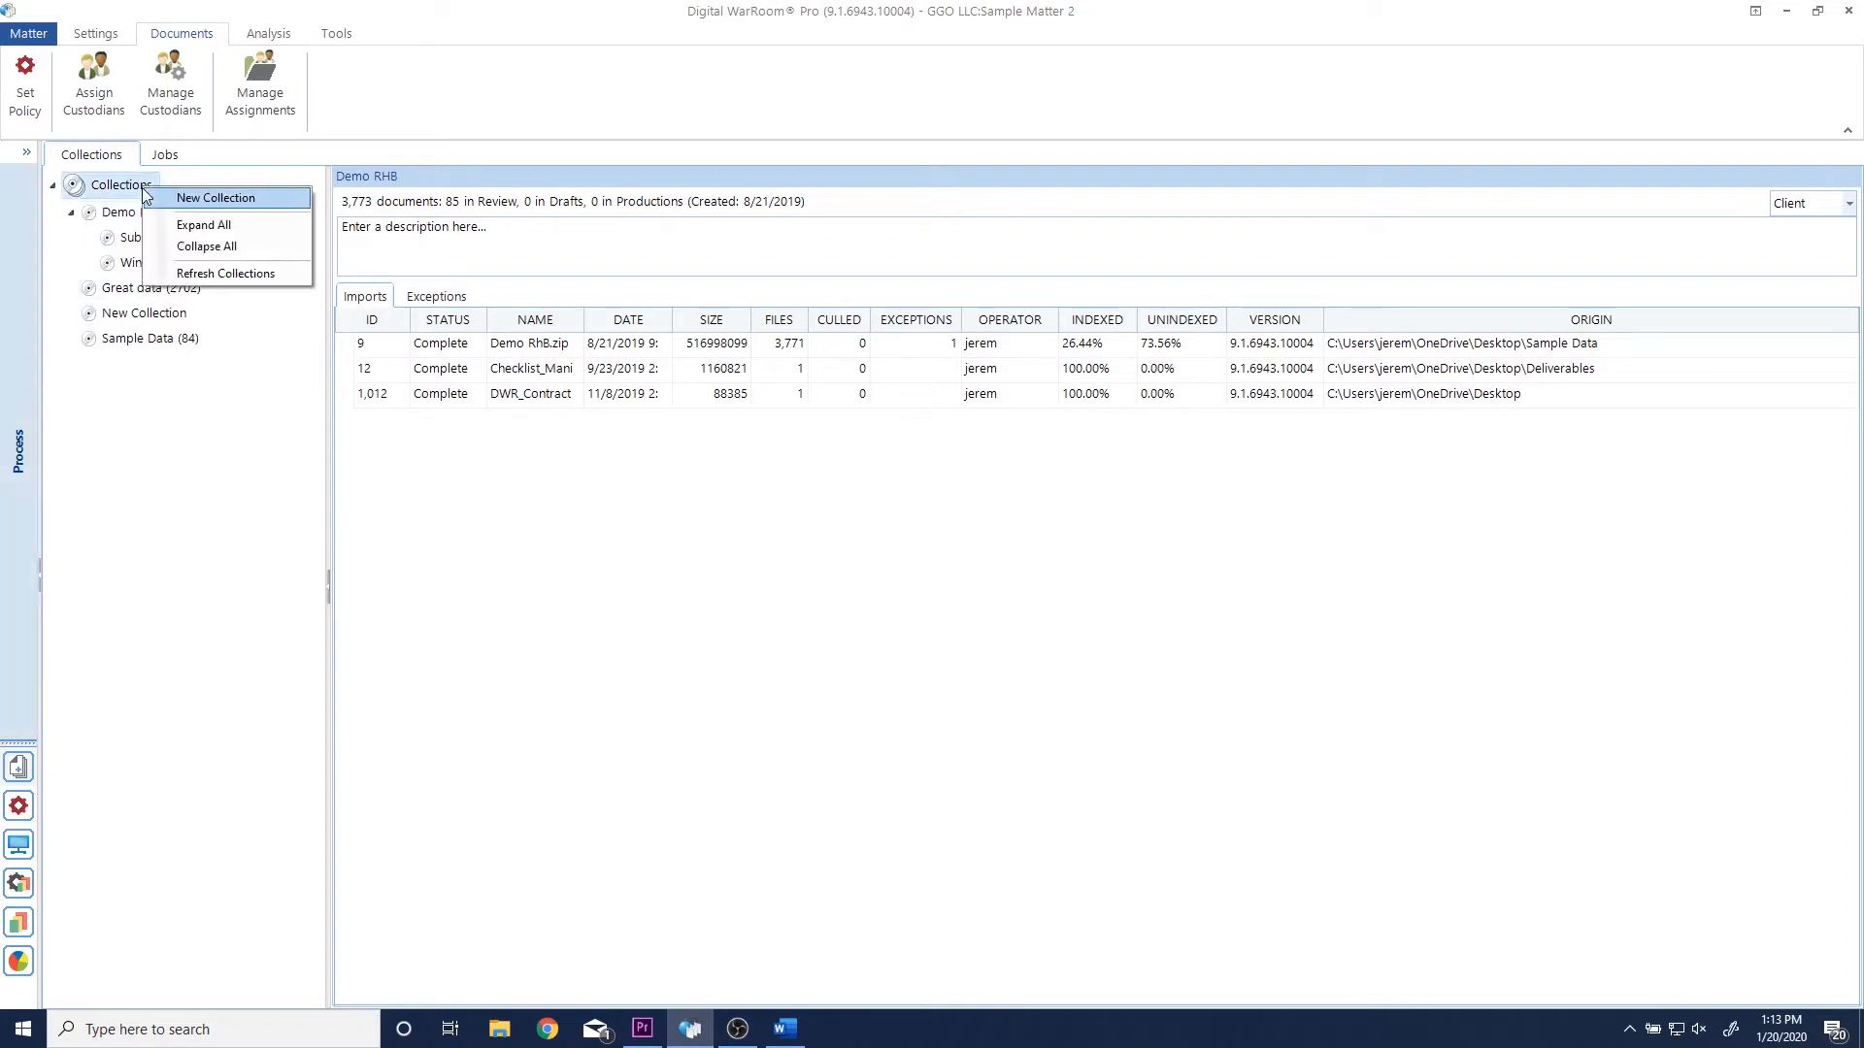
left_click(216, 198)
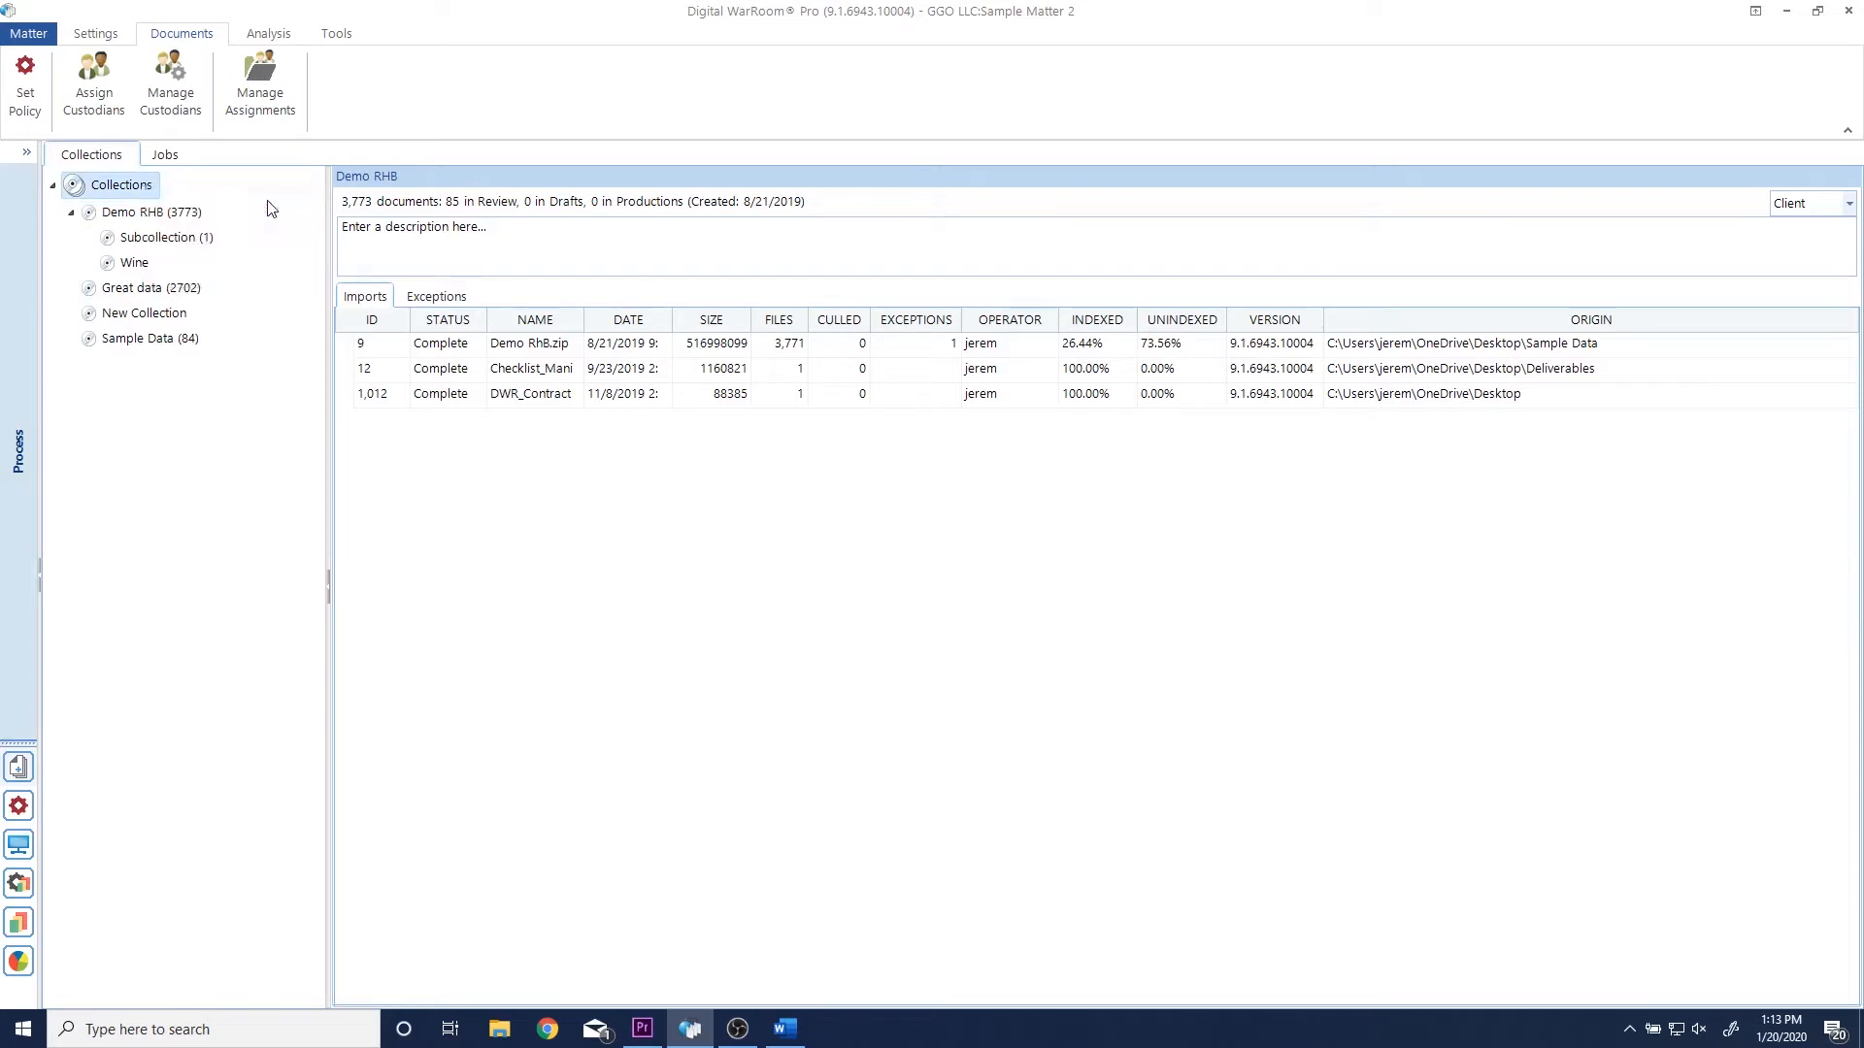
type("Seattle Office Data")
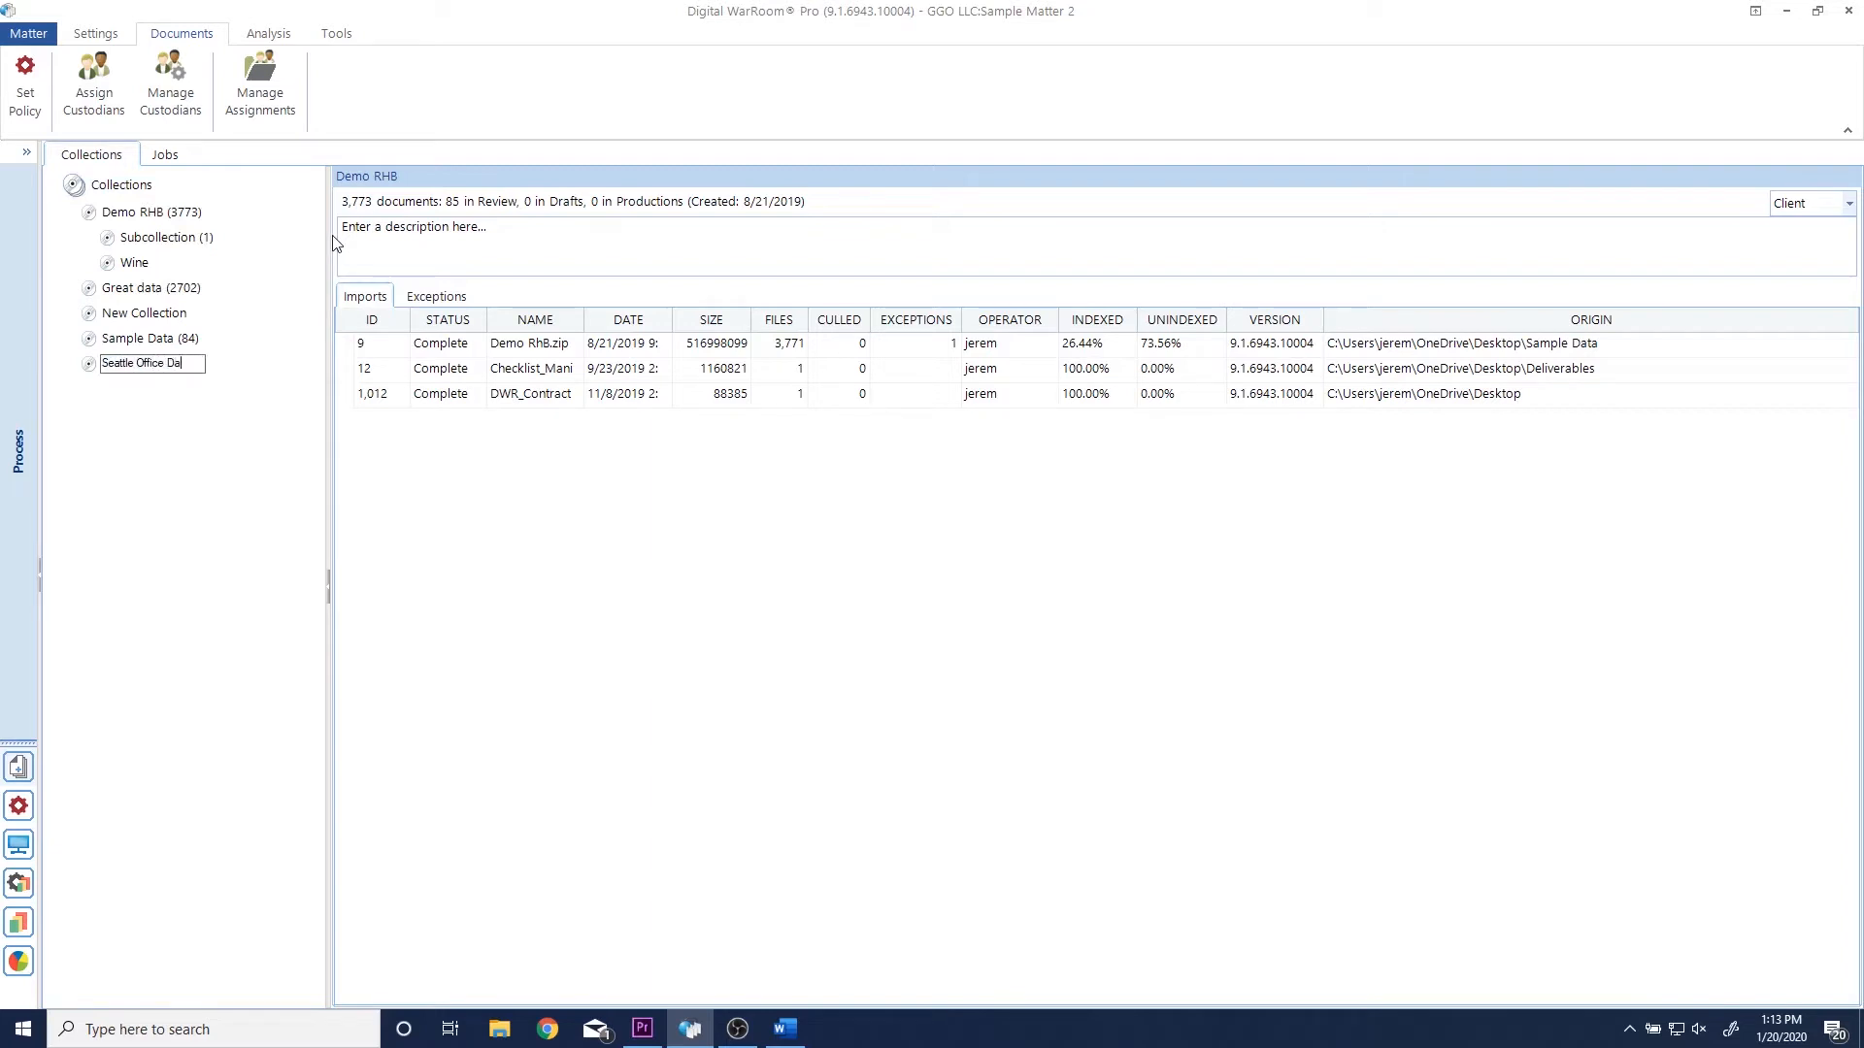
key("Return")
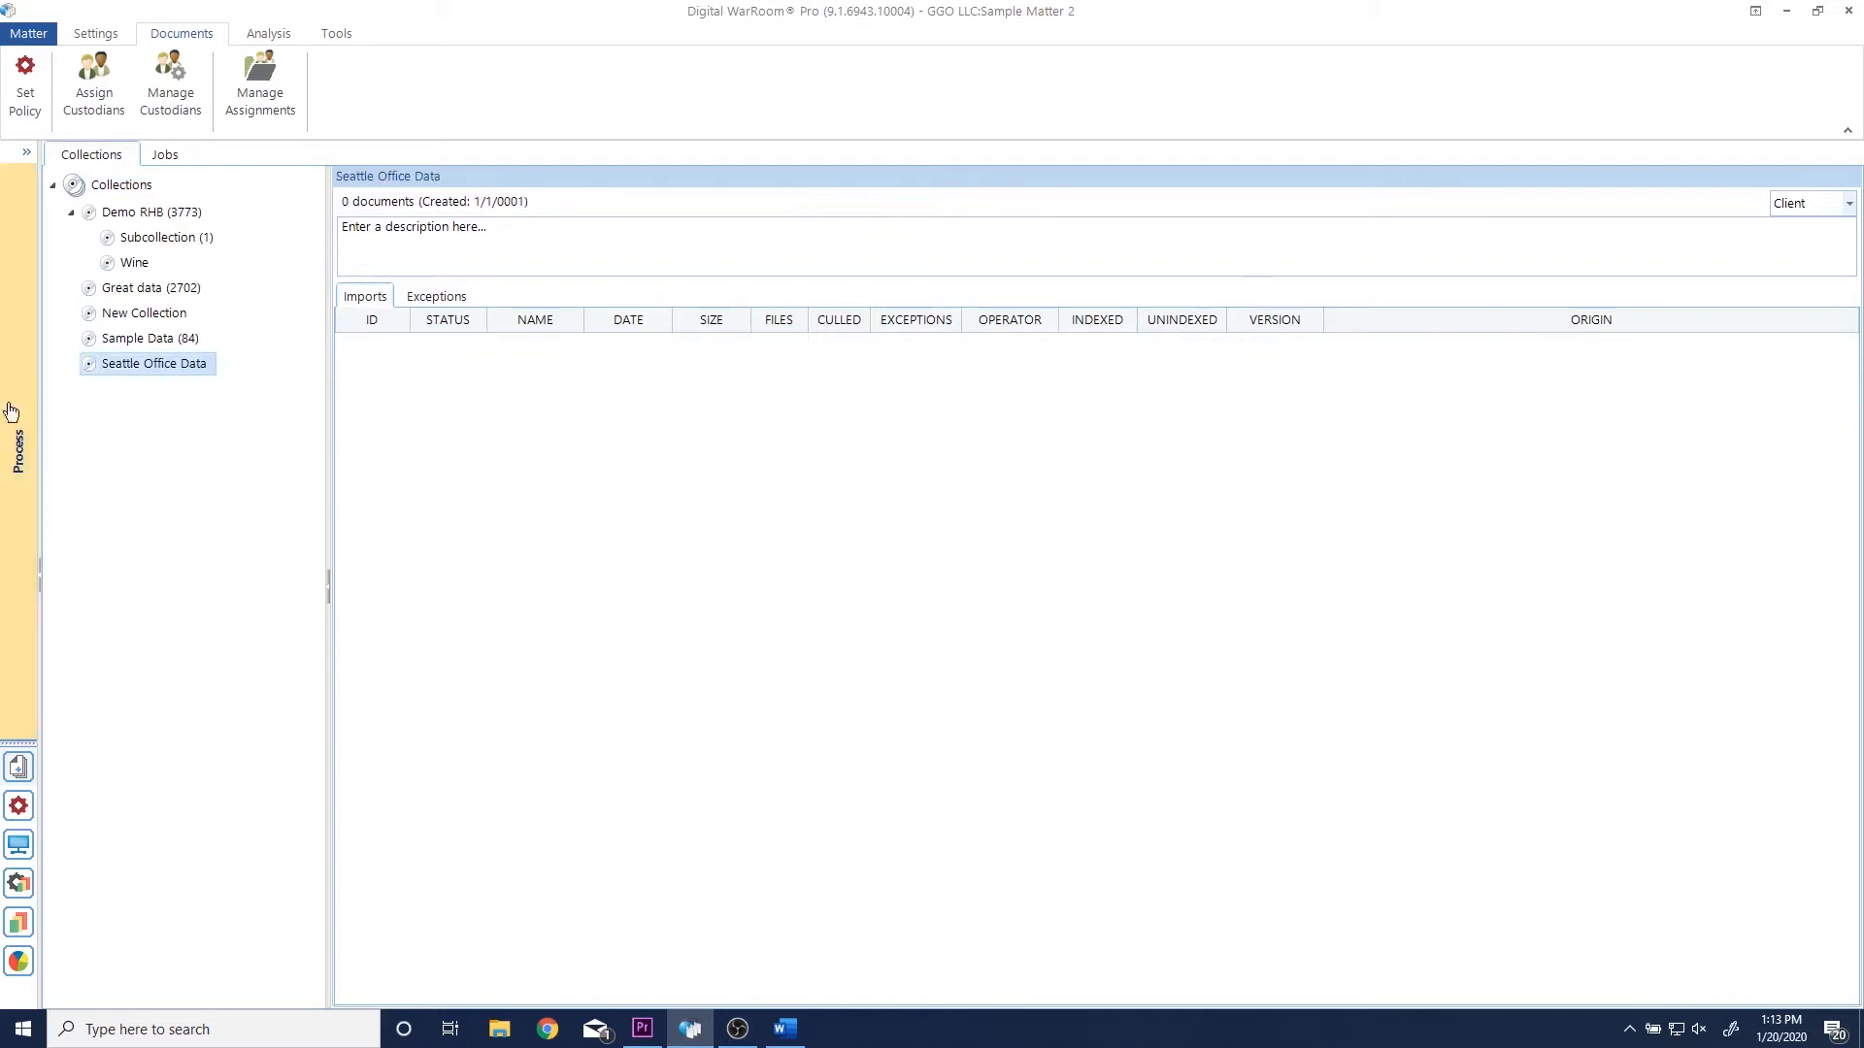
Step: Add three subcollections under Seattle Office Data named Cloud Data, Email PST and Desktop Data
right_click(152, 375)
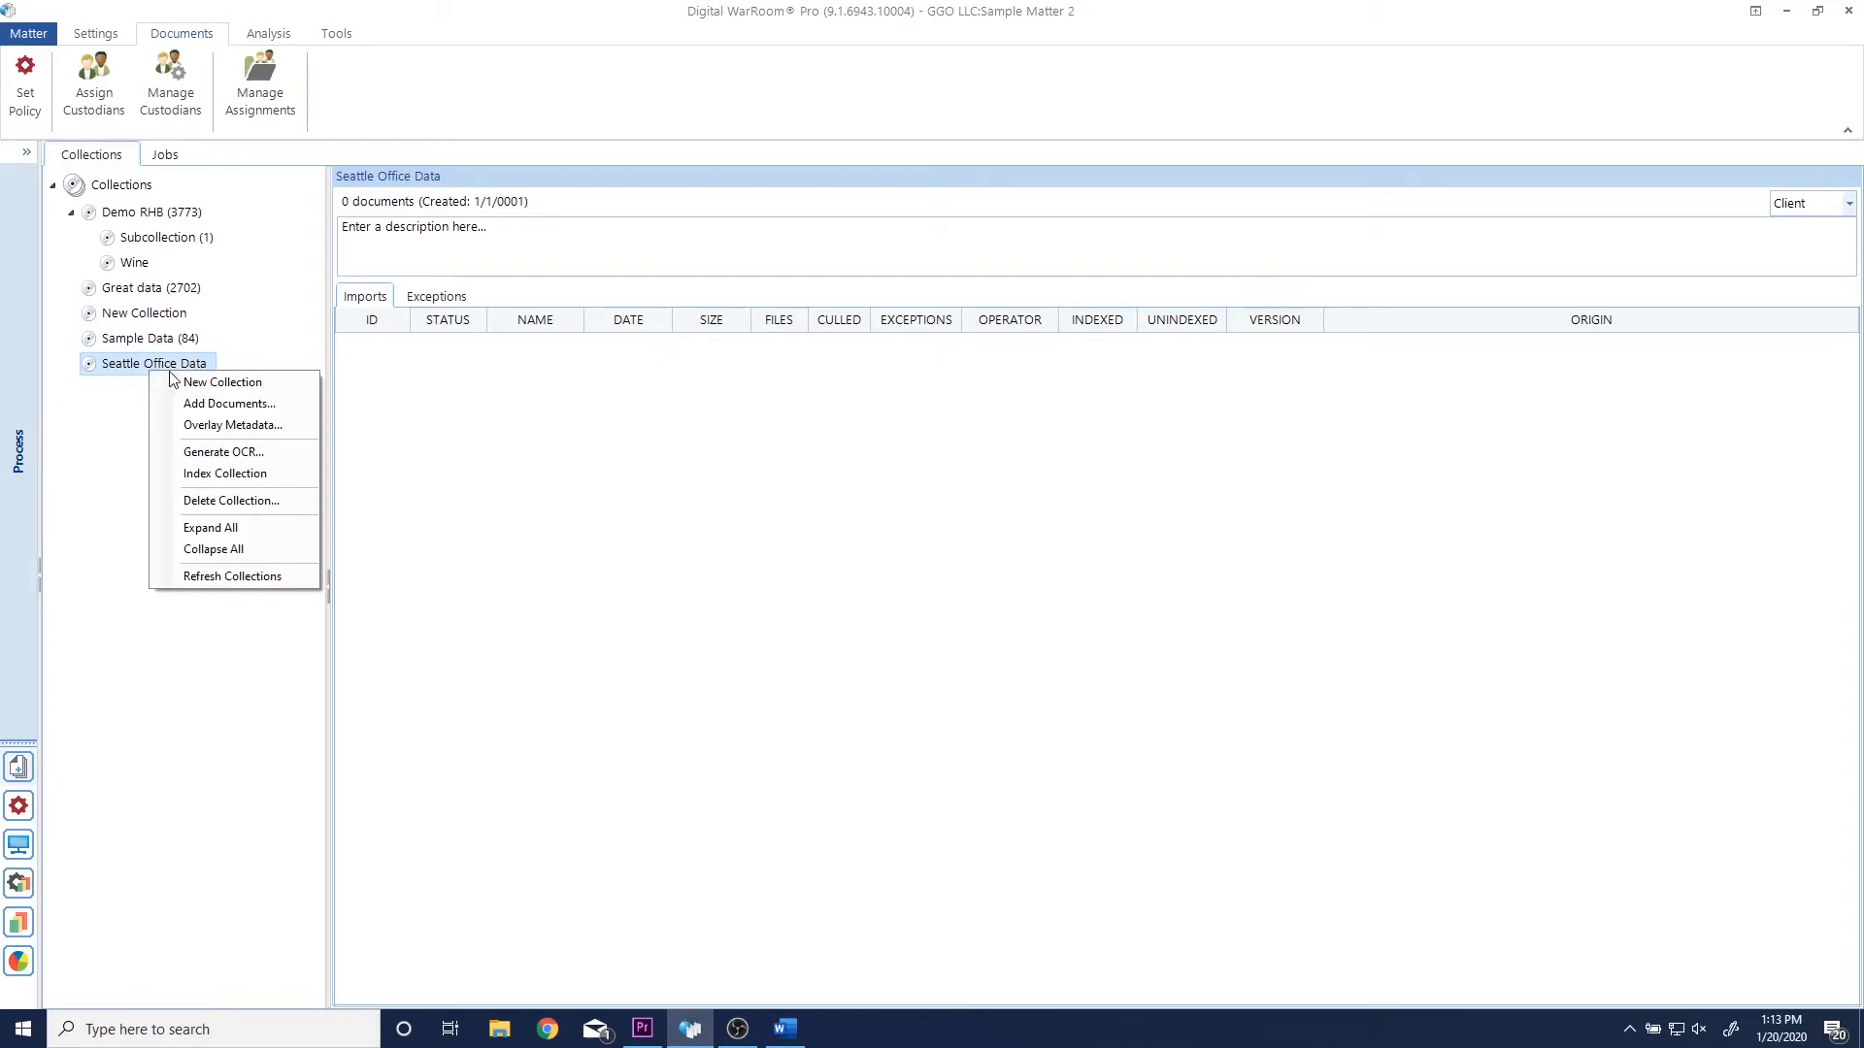
left_click(193, 384)
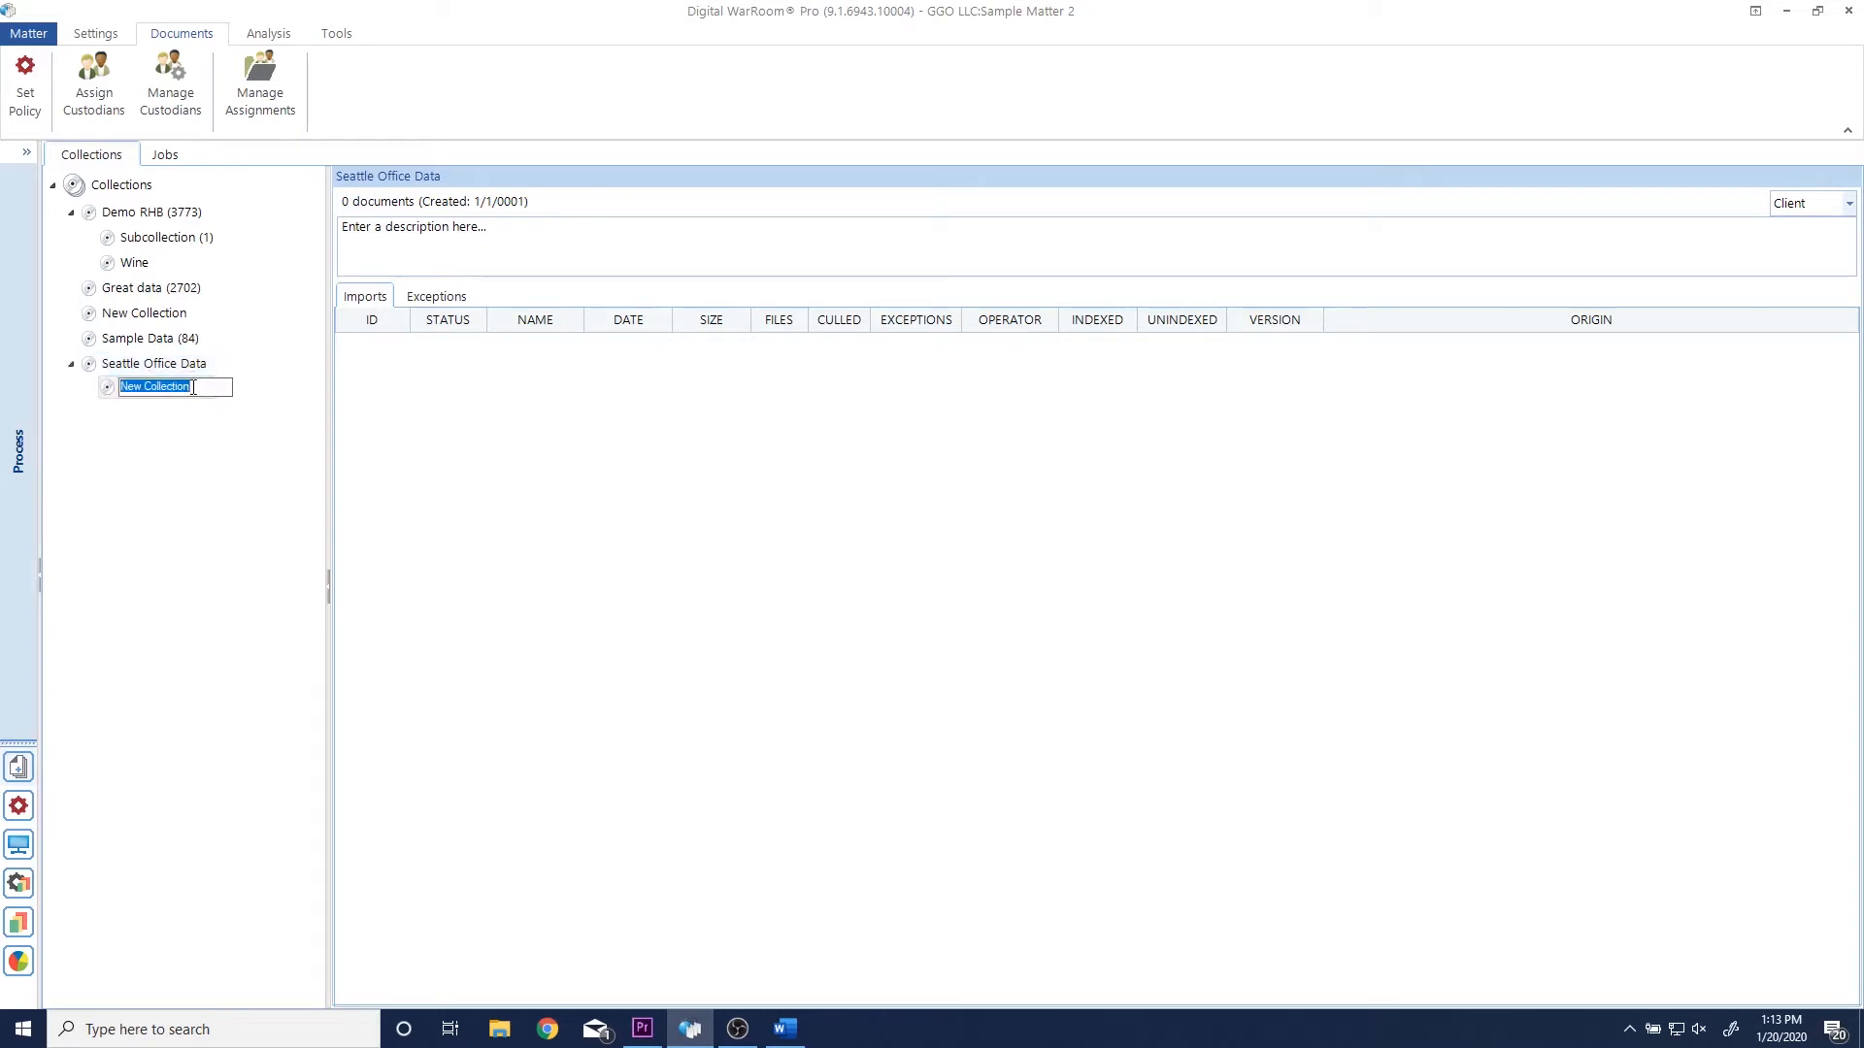
type("Cloud Data")
key("Return")
right_click(194, 367)
left_click(205, 387)
type("Email PST")
key("Return")
right_click(190, 363)
left_click(233, 377)
type("Desktop Data")
key("Return")
Step: Rename the Great data collection to Test Import
left_click(165, 289)
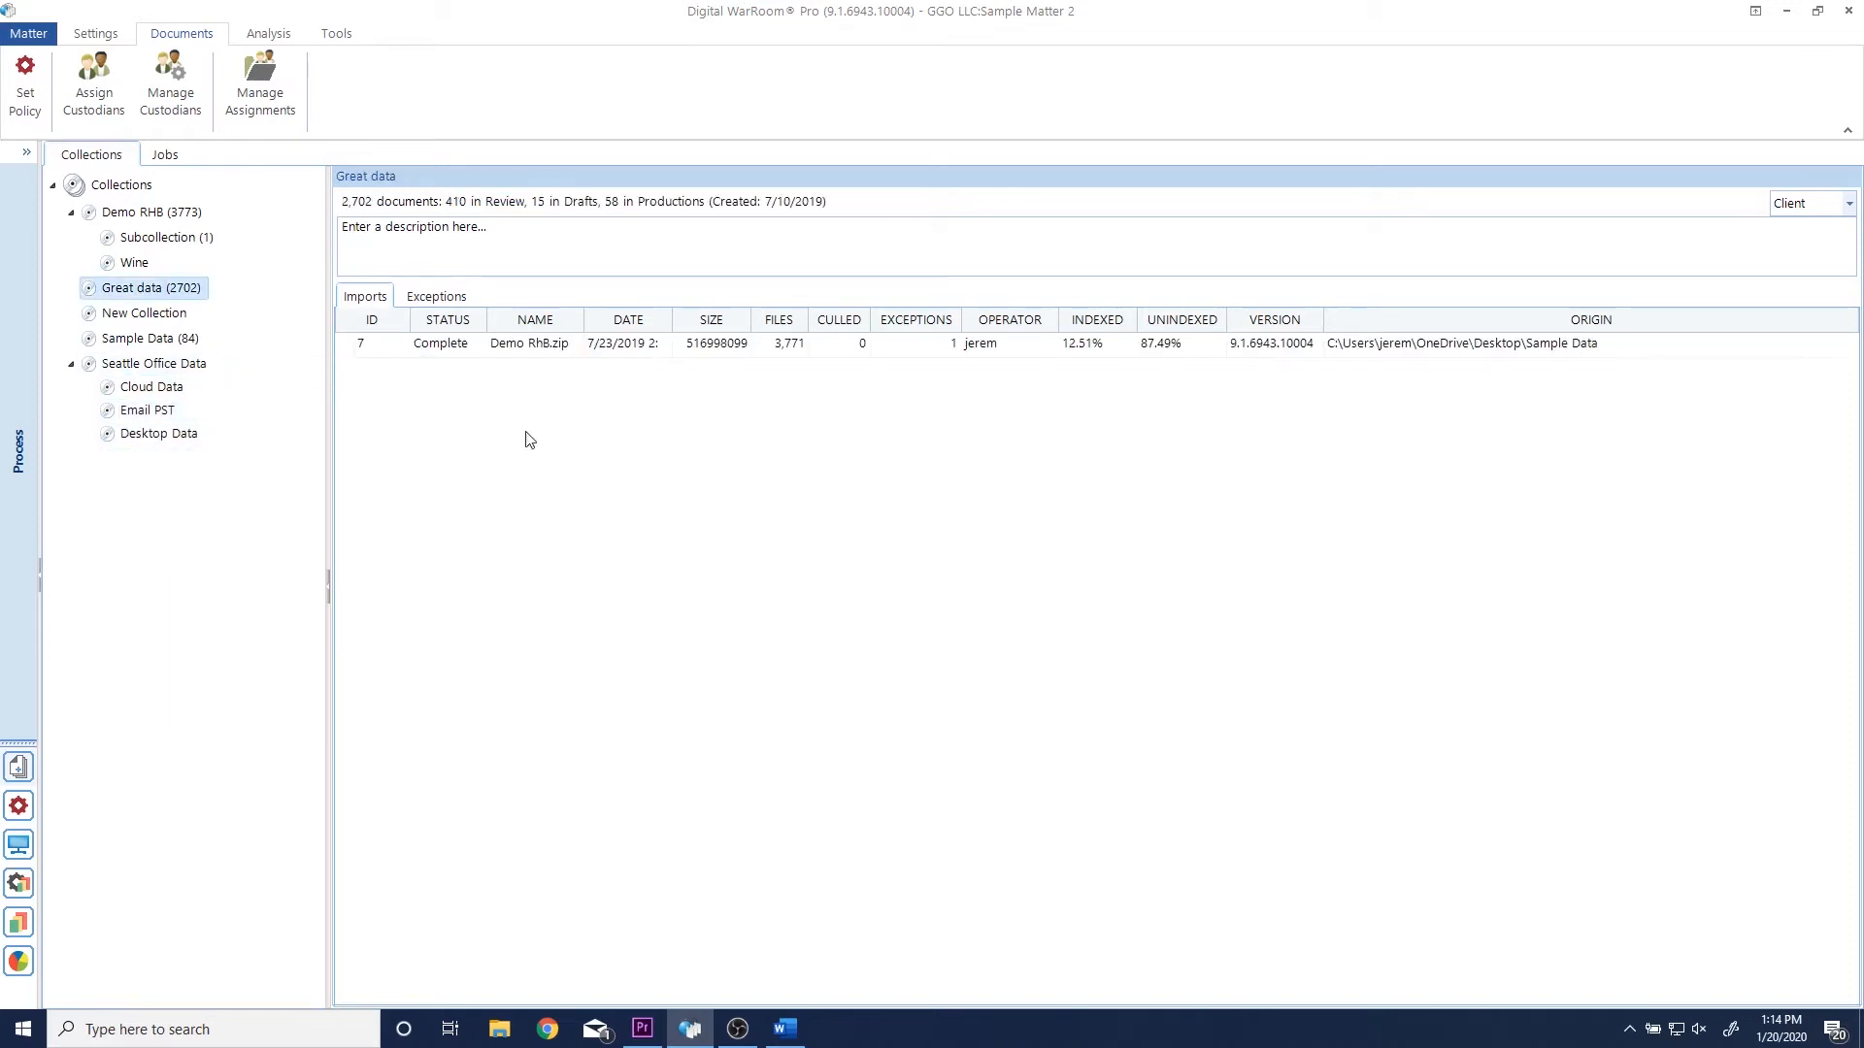
left_click(146, 288)
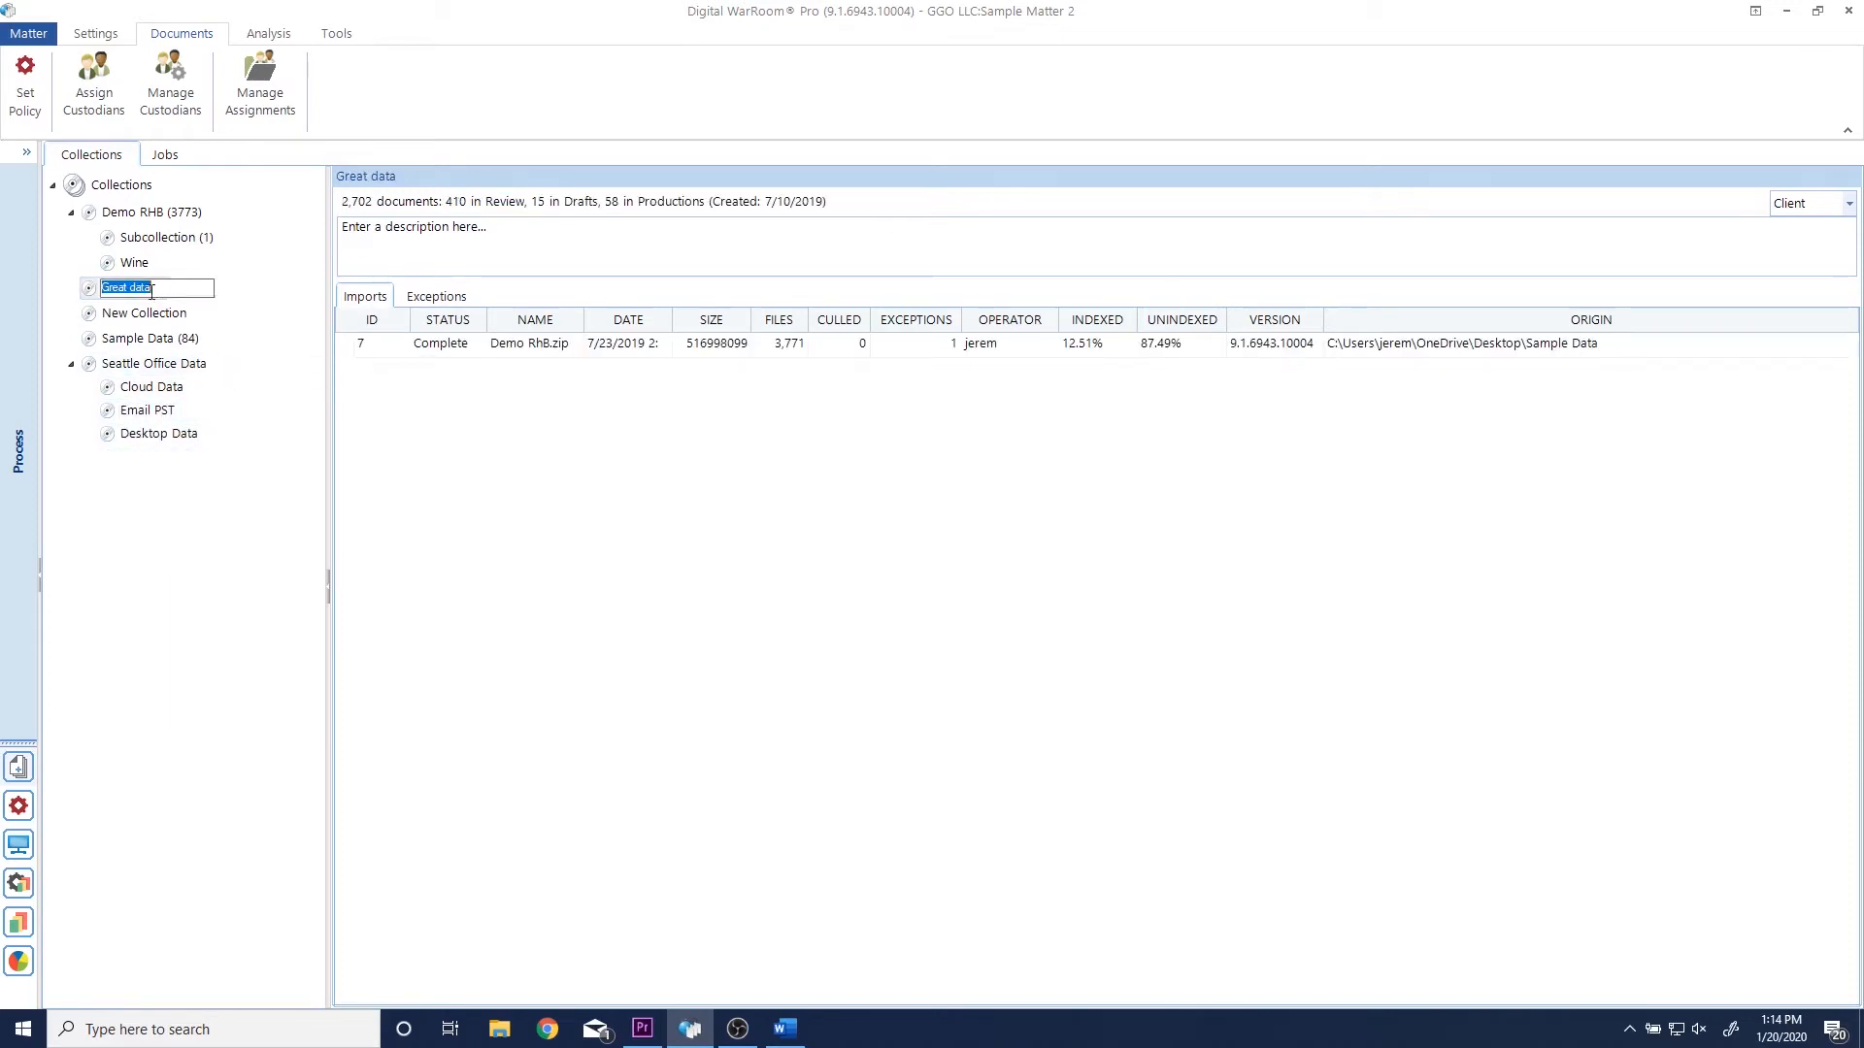
type("Test Import")
key("Return")
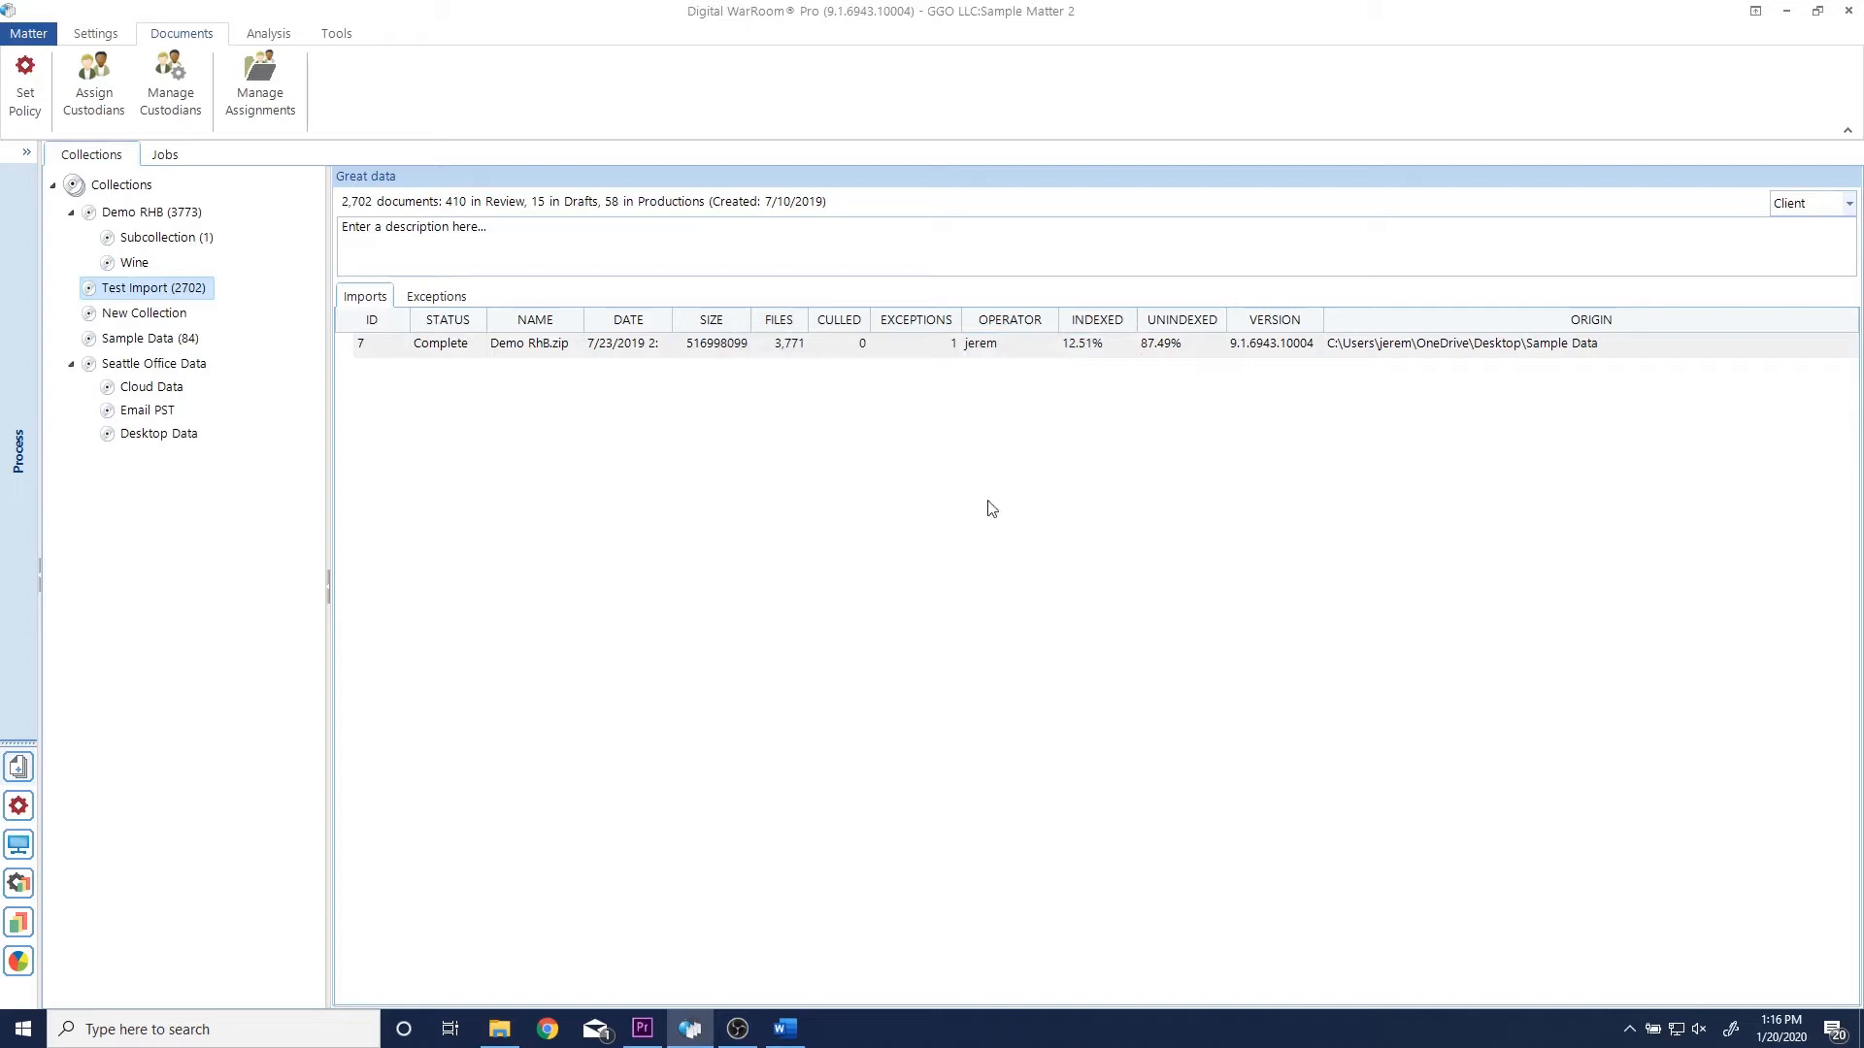
left_click(499, 1029)
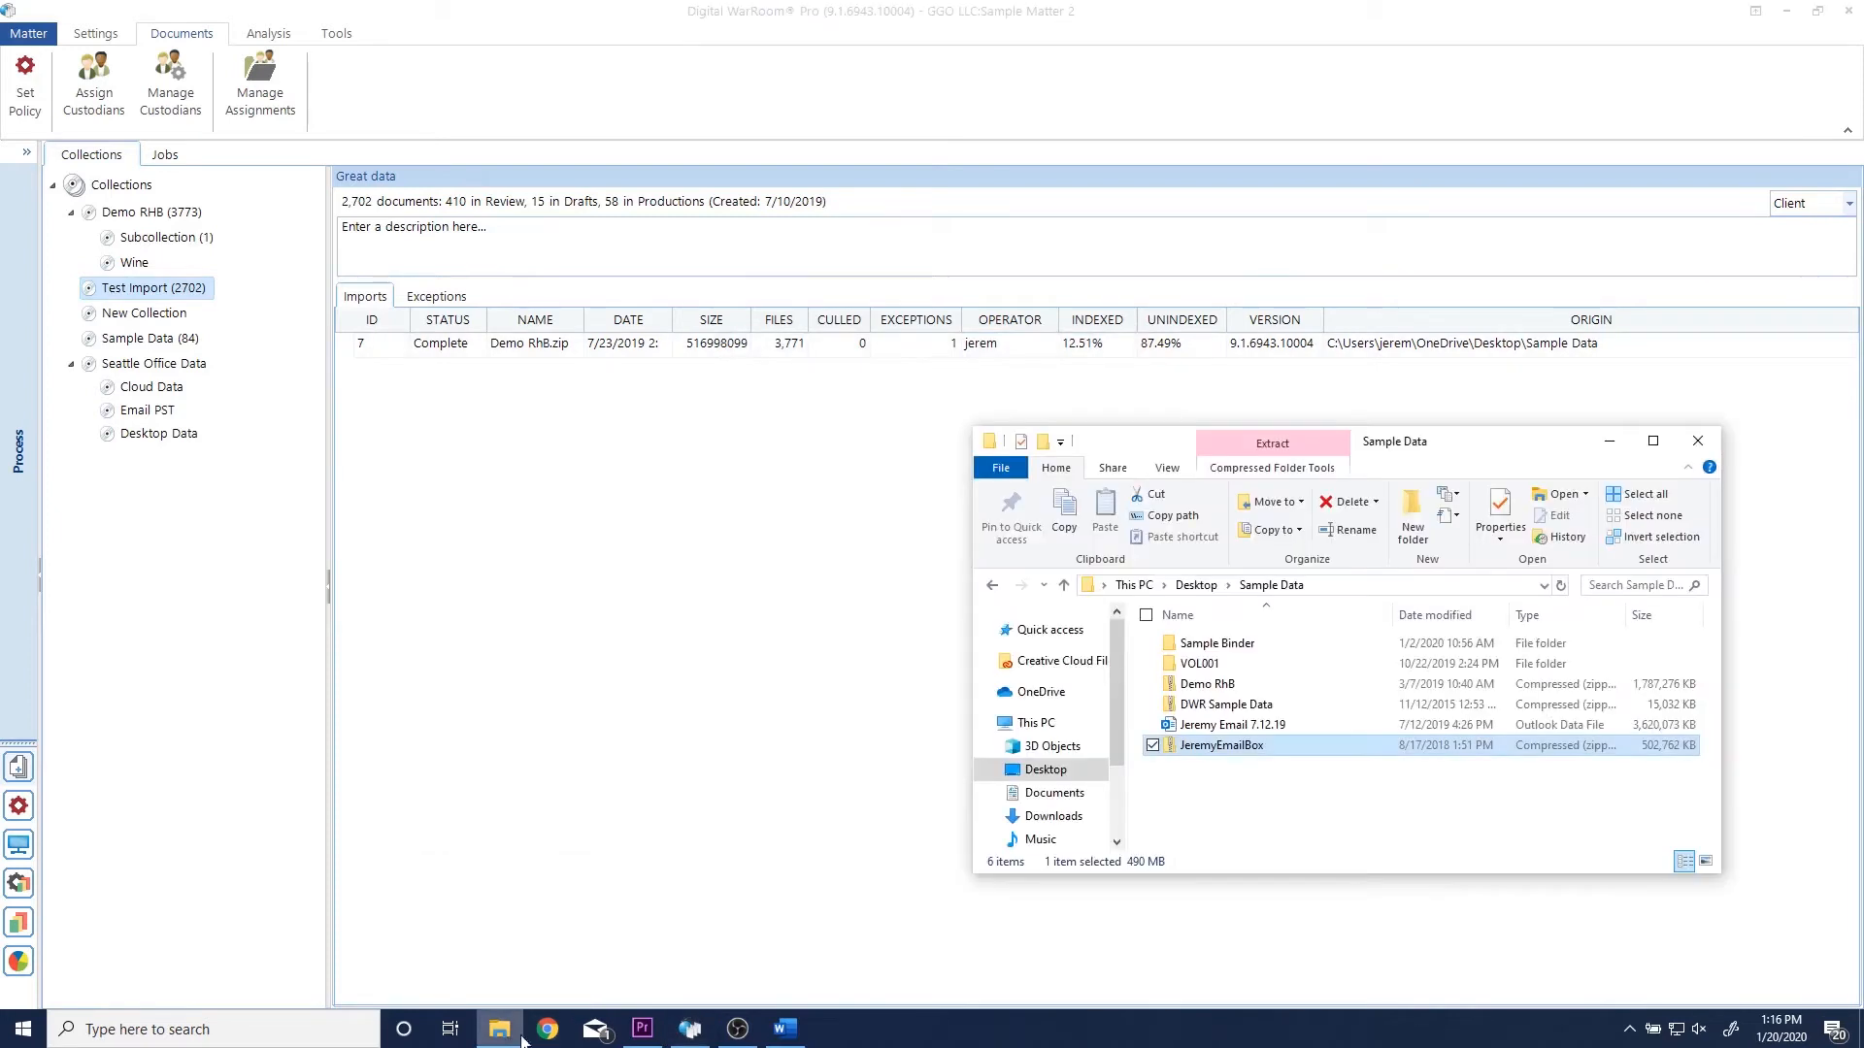
left_click_drag(1228, 727, 156, 419)
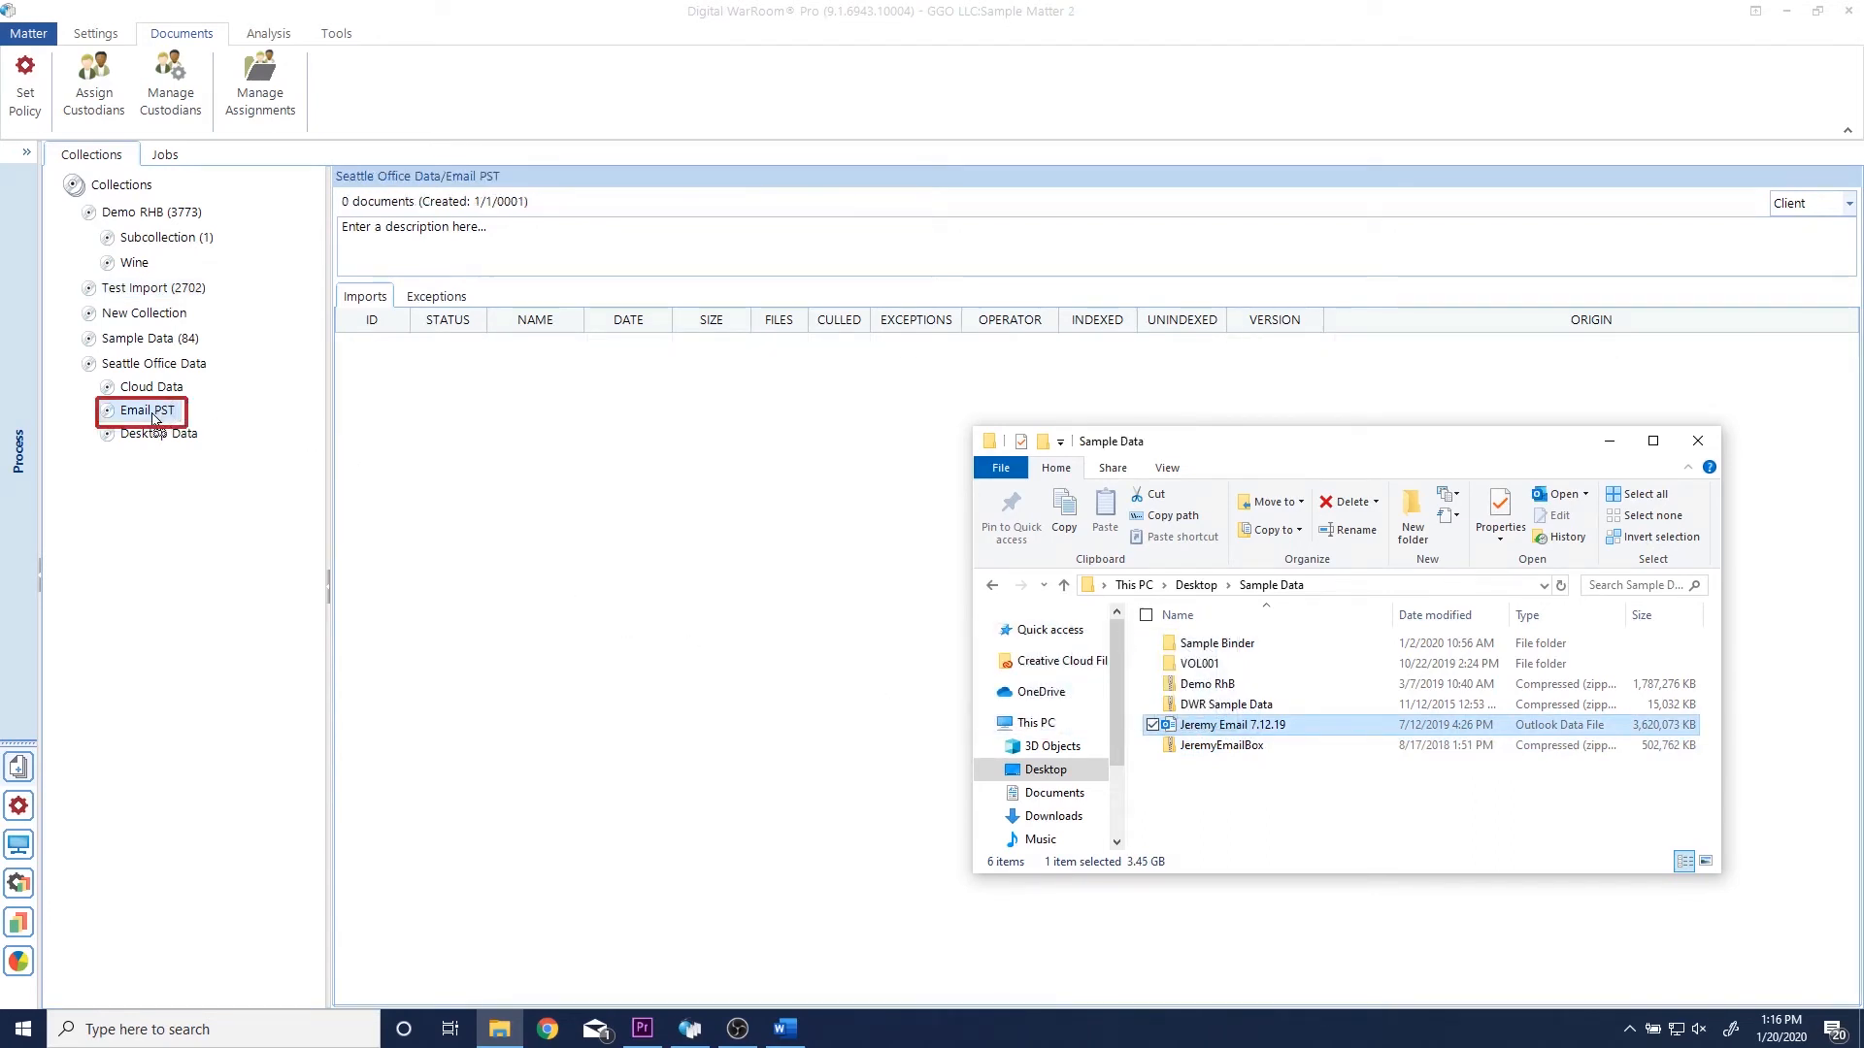
left_click_drag(155, 419, 155, 420)
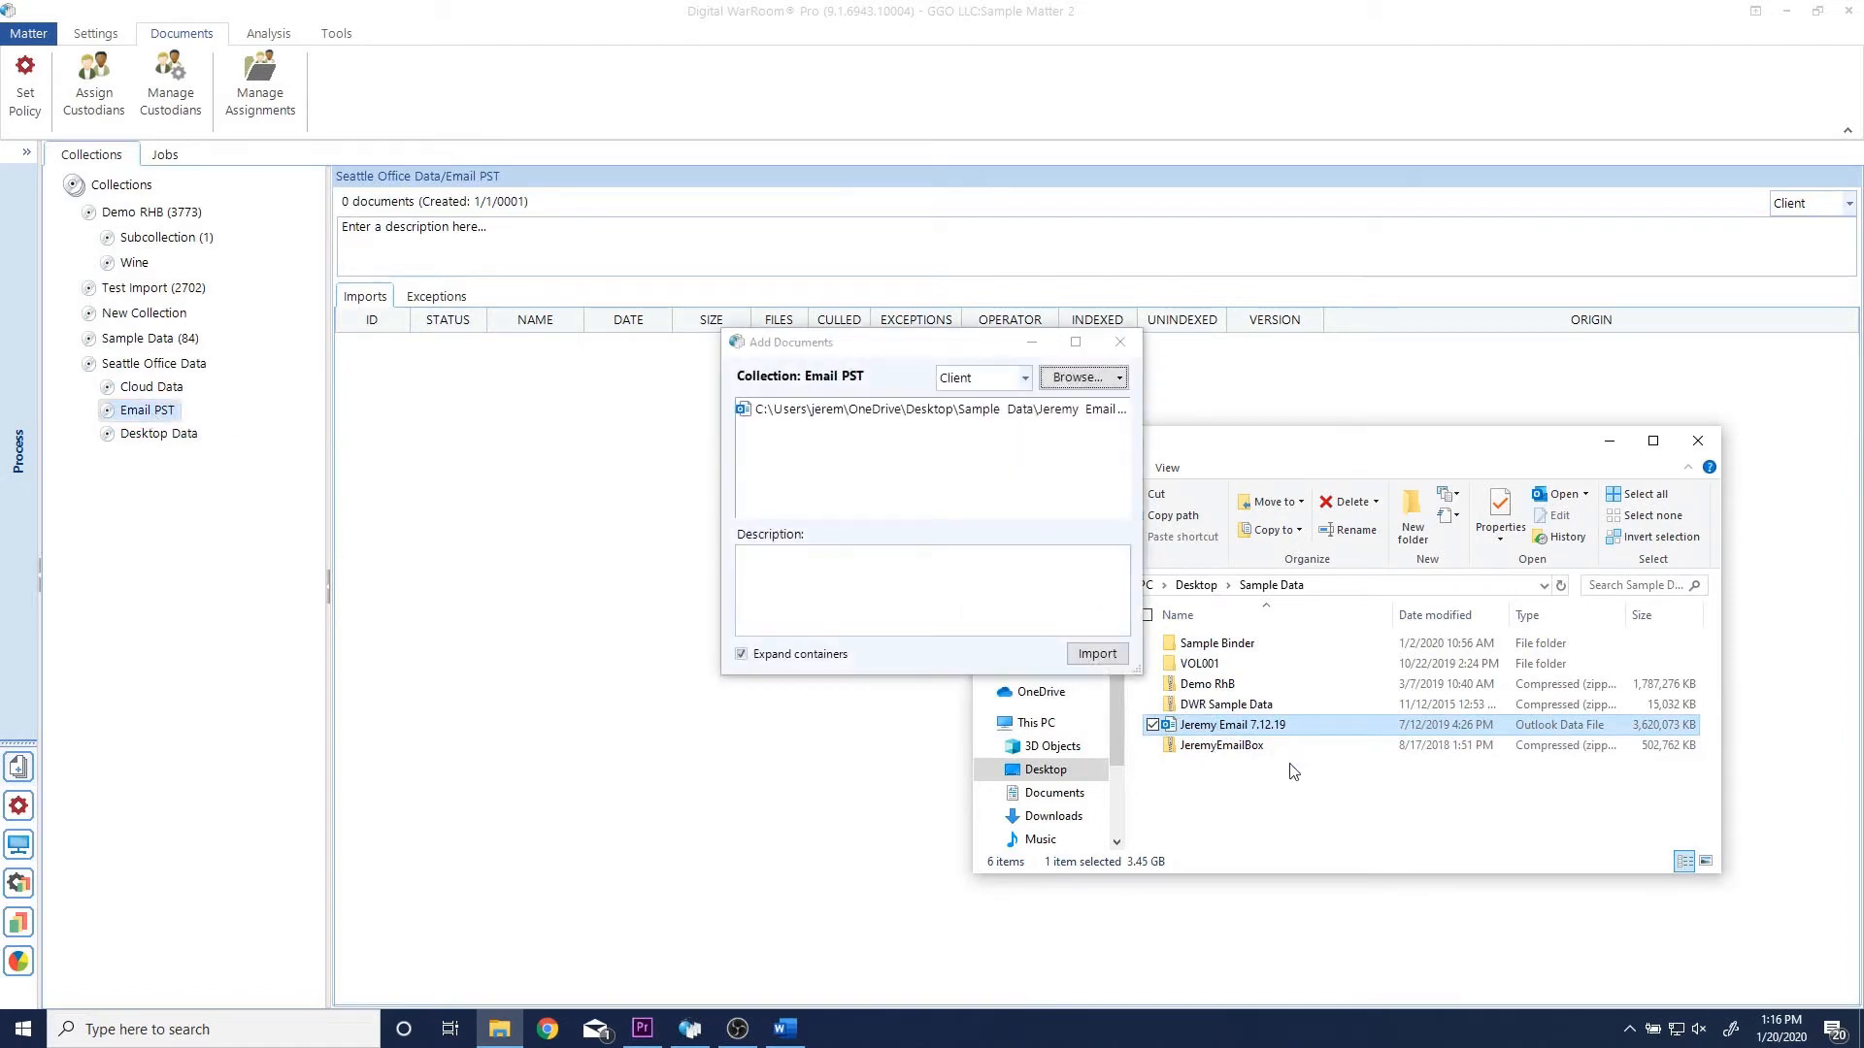
left_click(1129, 349)
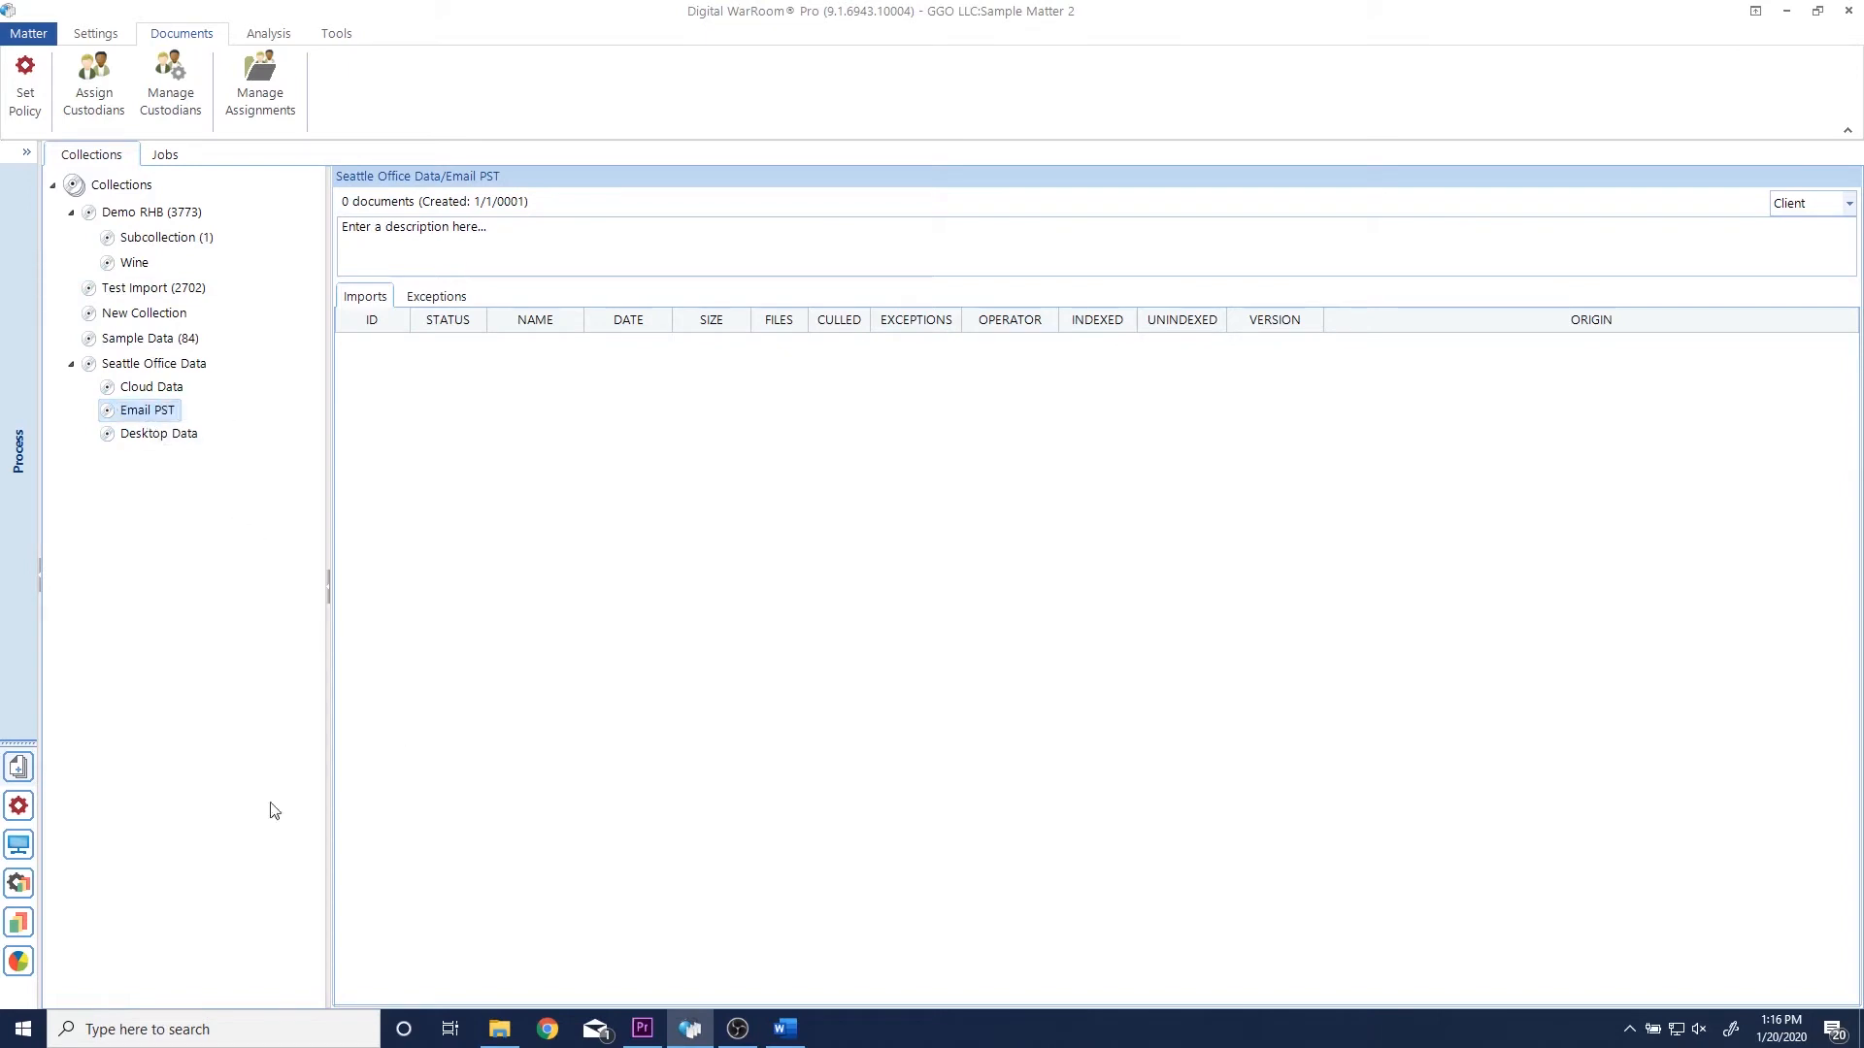
left_click(501, 1027)
left_click_drag(1256, 732, 740, 603)
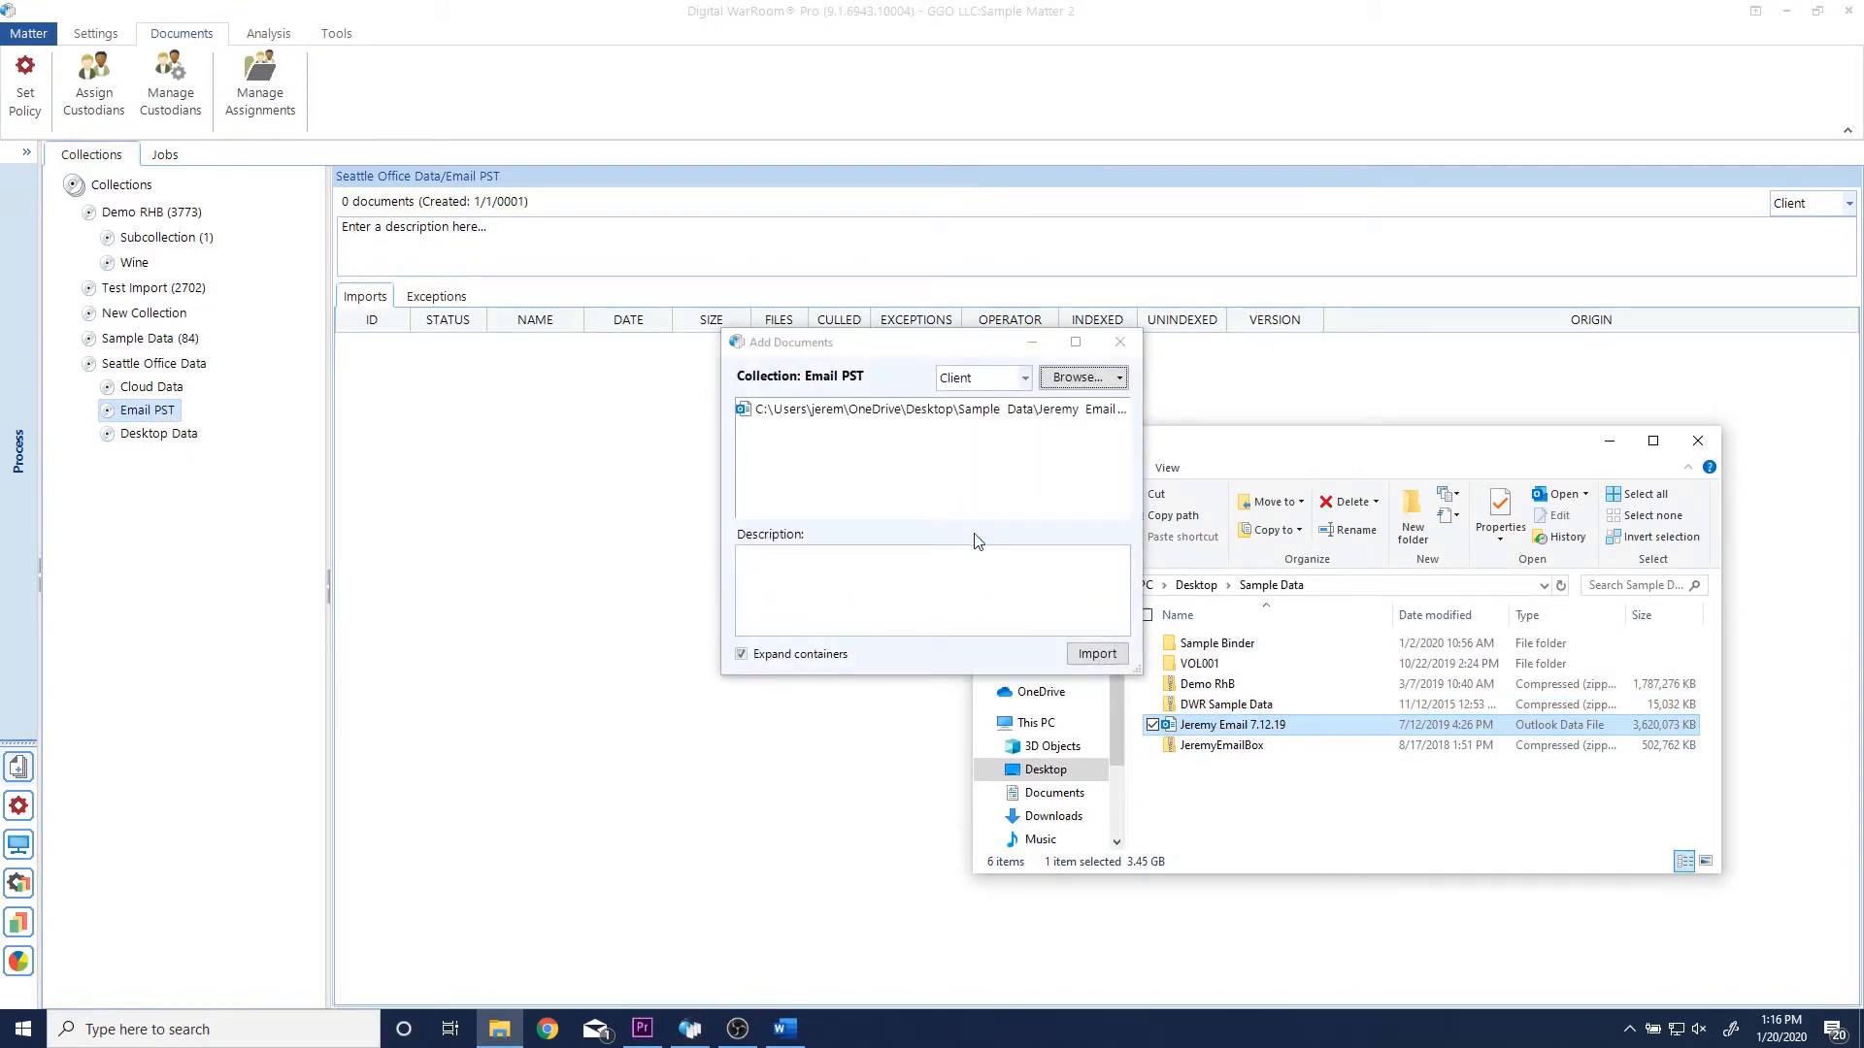
left_click(1116, 348)
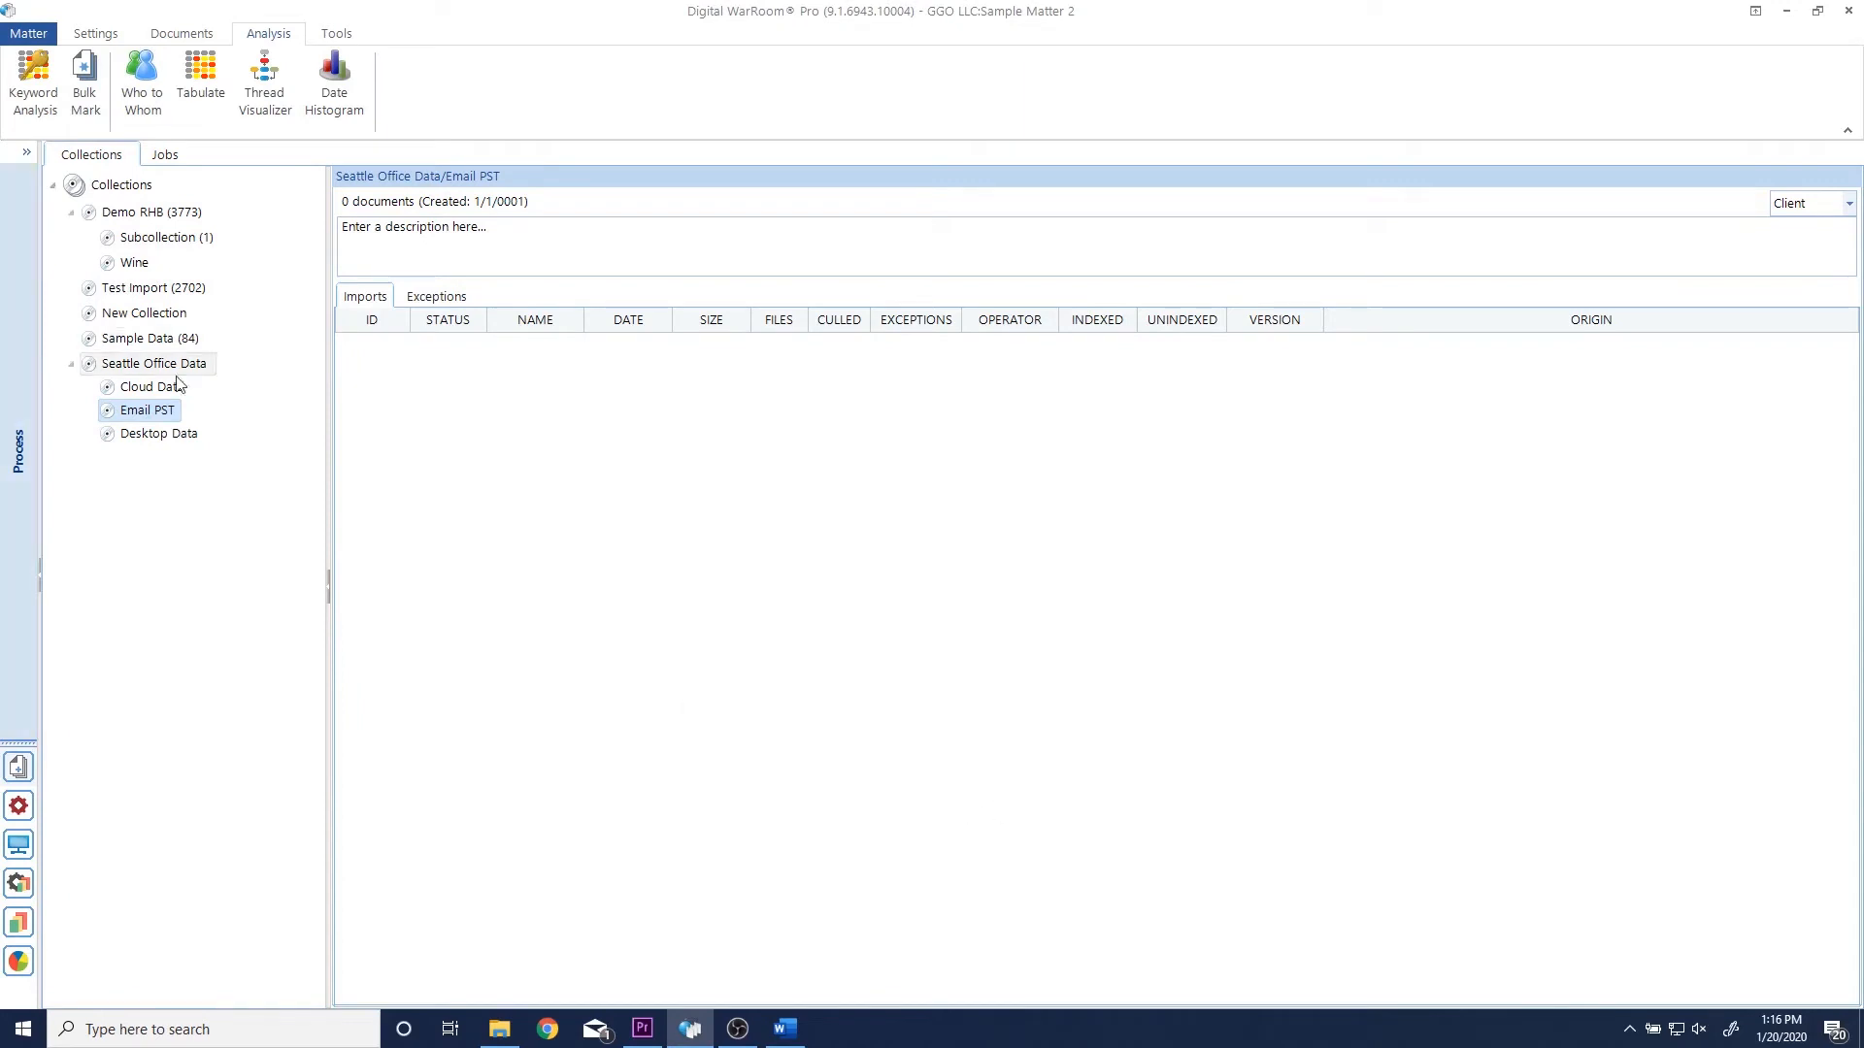
Step: Import the zipped mailbox into the Email PST collection, with a description giving the mailbox owner's first name followed by "Email PST from Seattle office"
right_click(174, 411)
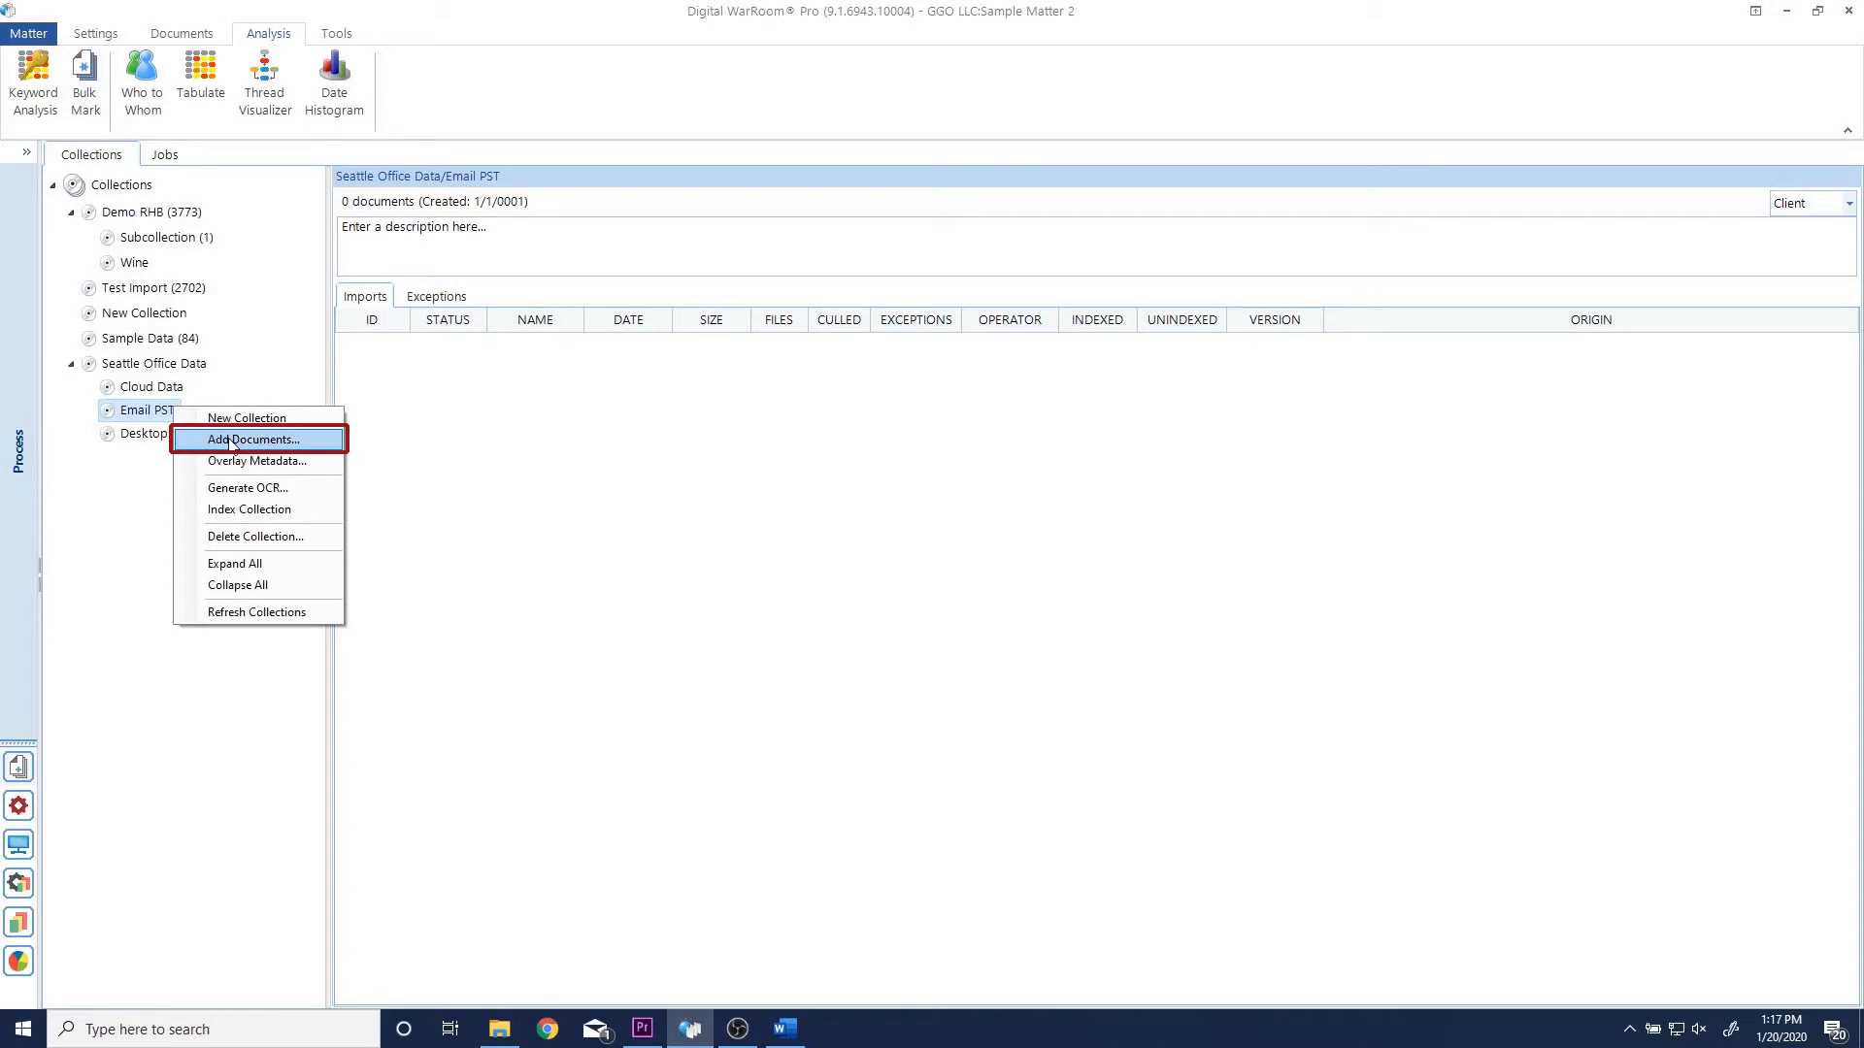
left_click(231, 441)
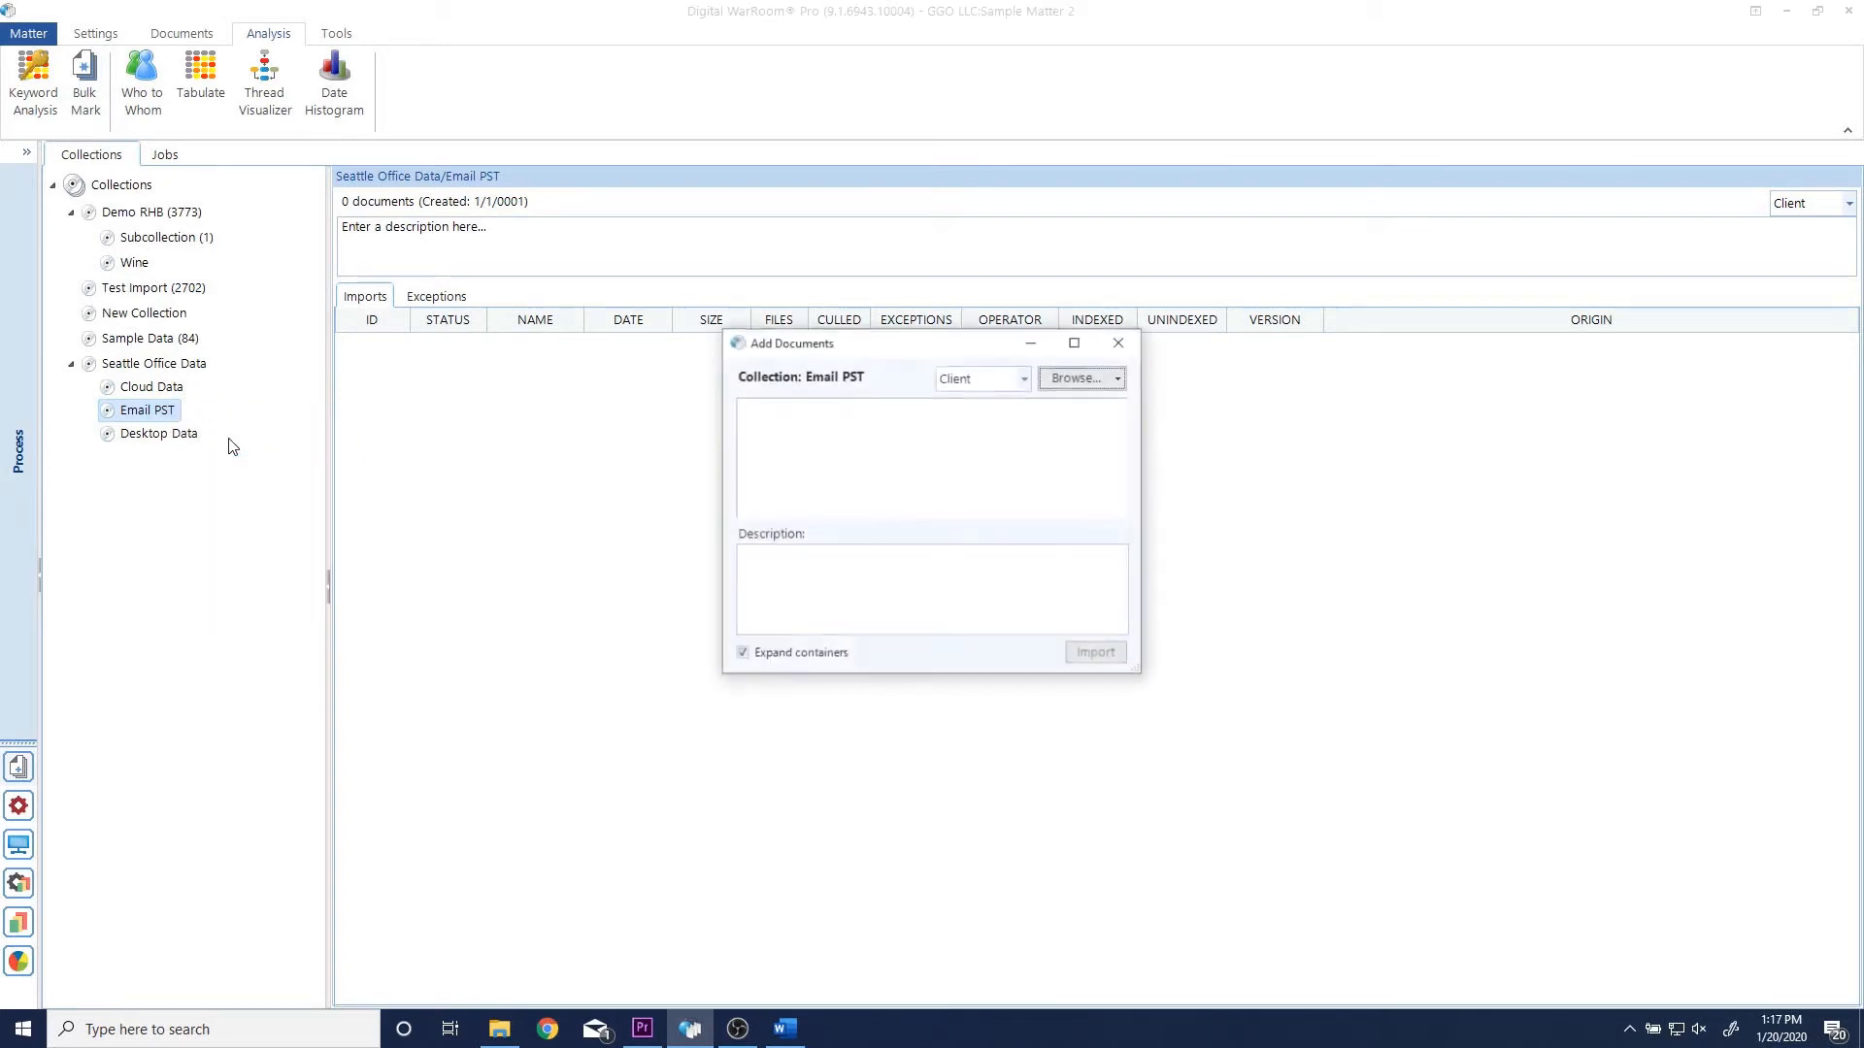
left_click(941, 587)
type("Jerem")
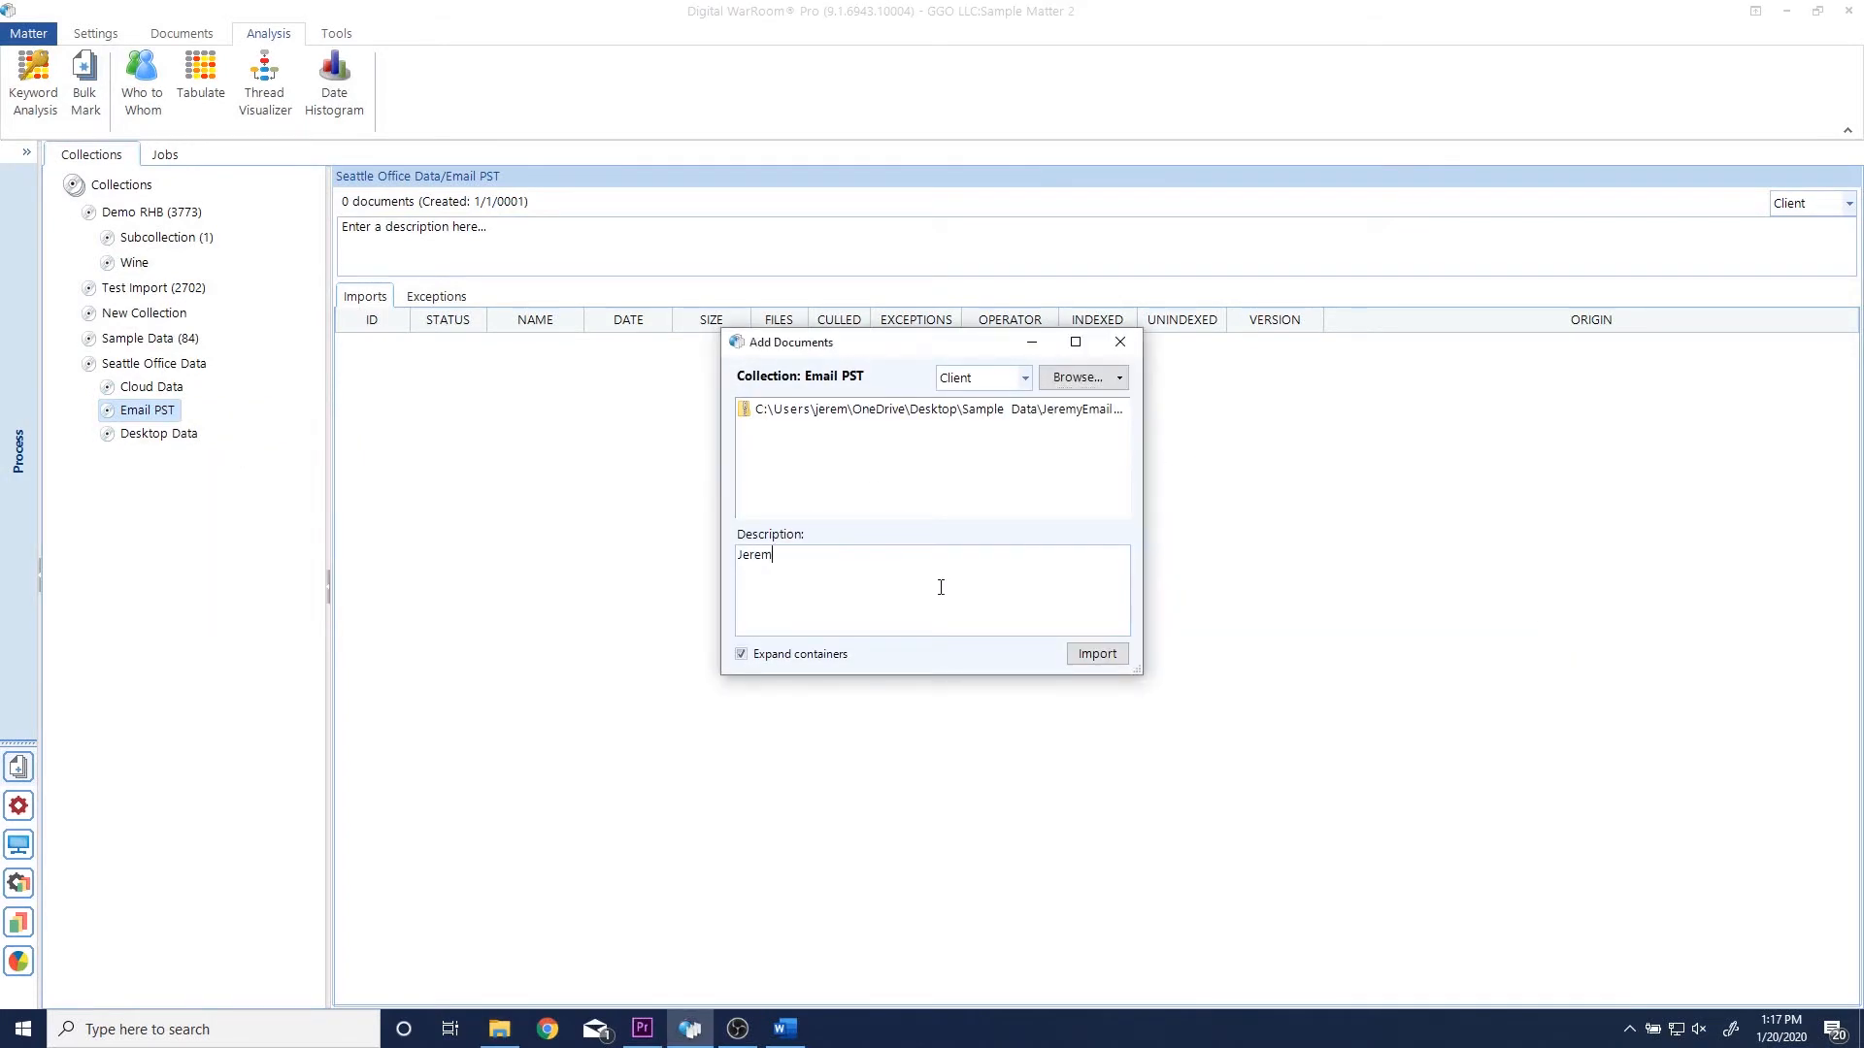
type("y Email PST from Seattle O")
key("BackSpace")
type("office")
left_click(1097, 656)
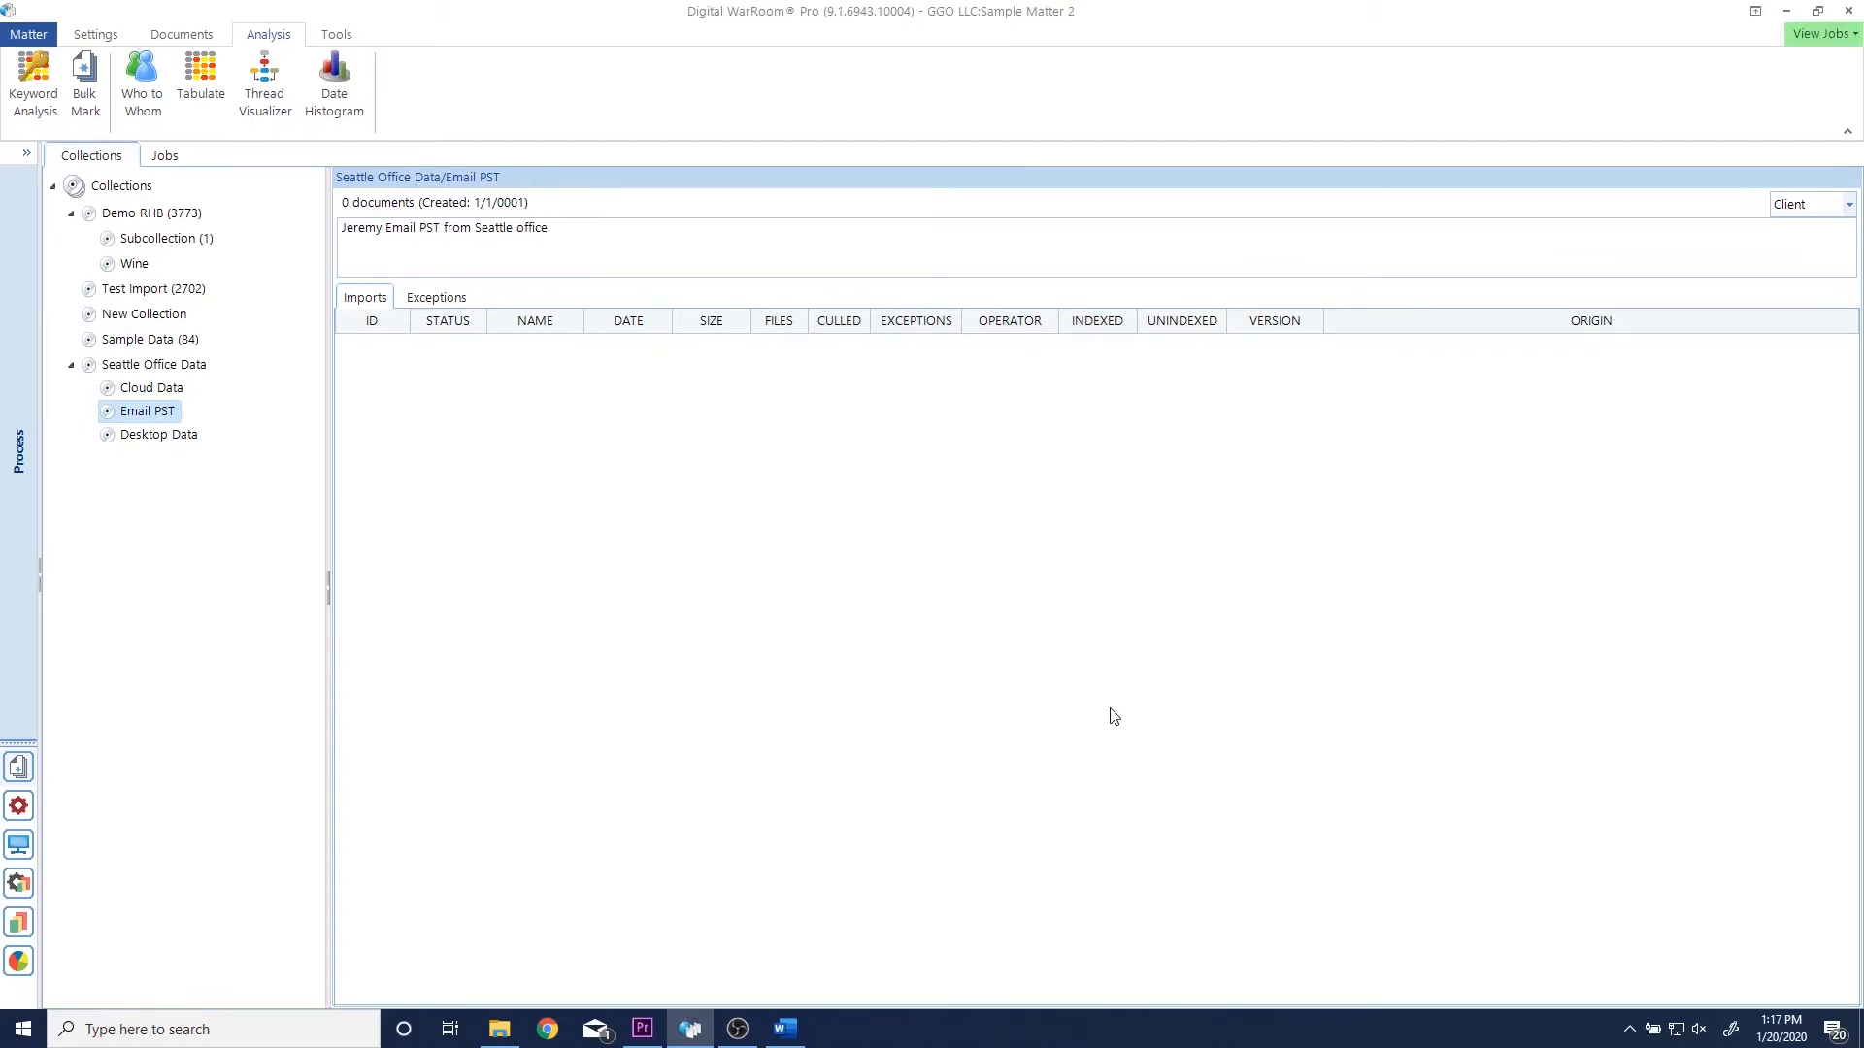
Step: Check the import job's progress, and examine the exceptions of the Demo RHB collection with the Event column widened
left_click(1854, 36)
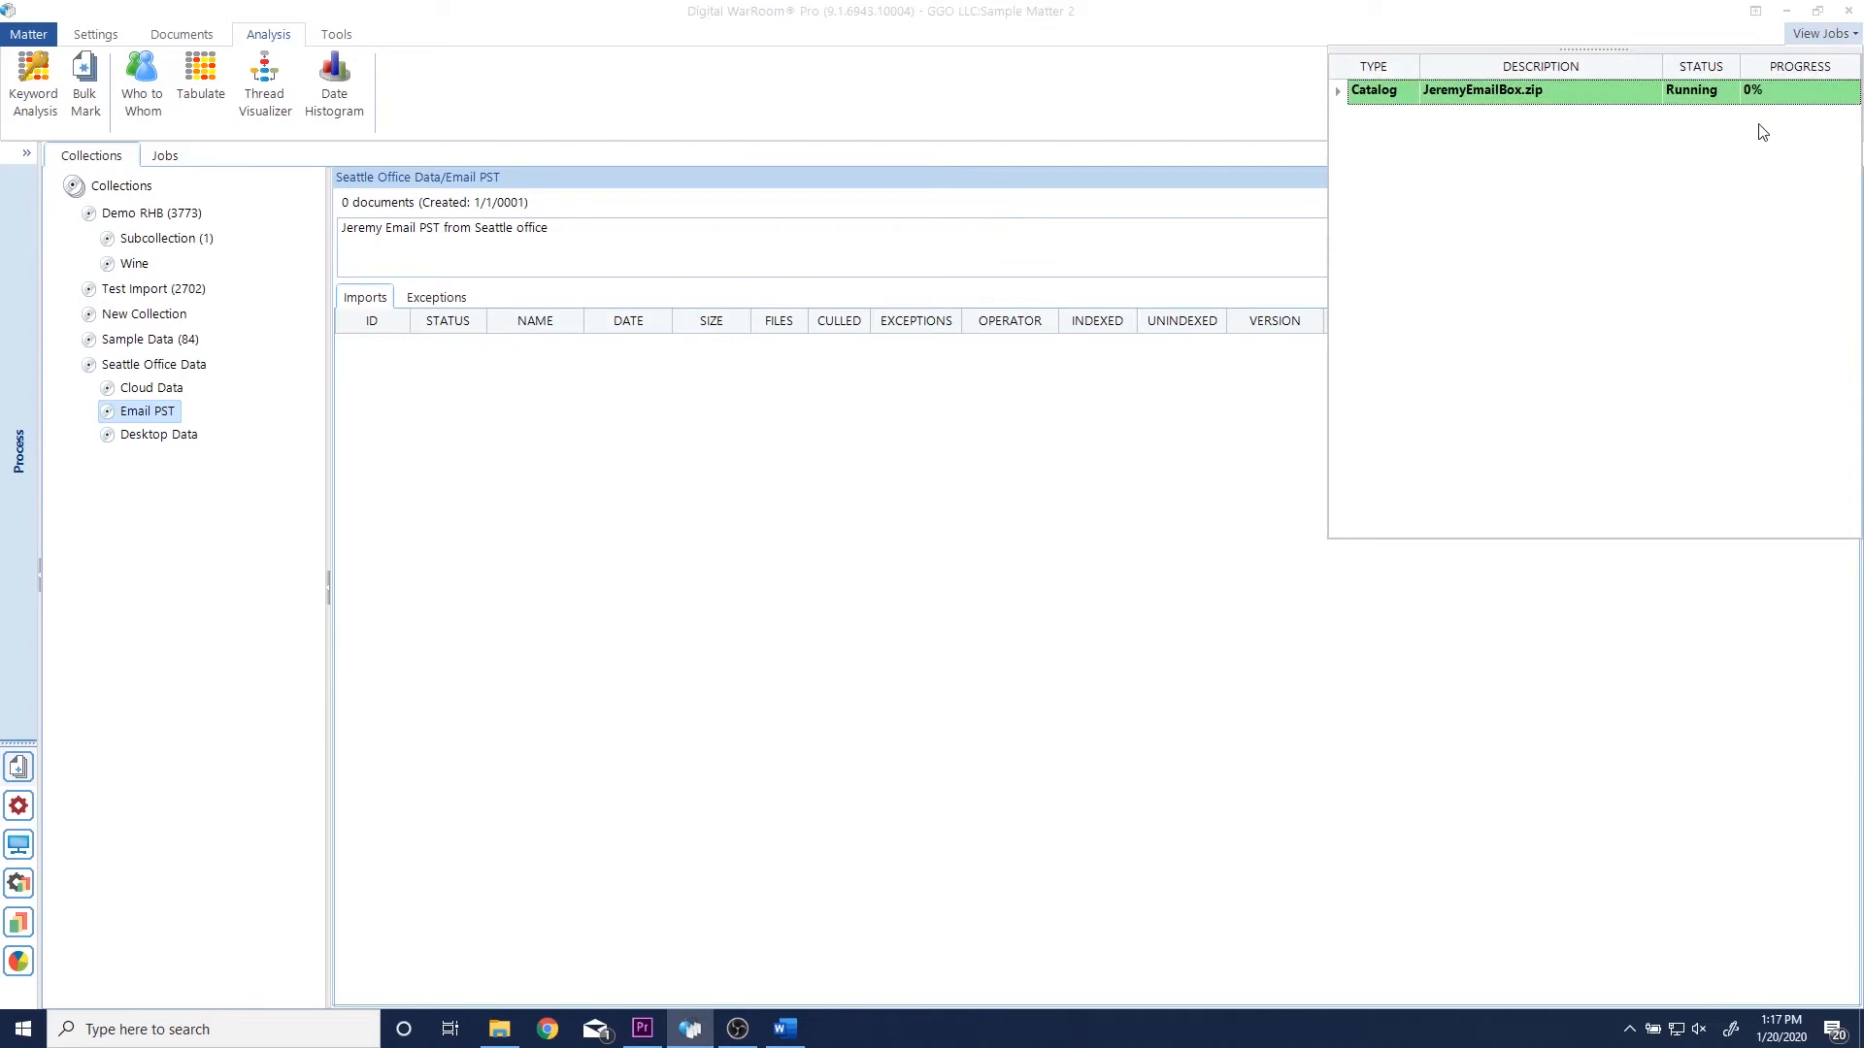
key("alt+Tab")
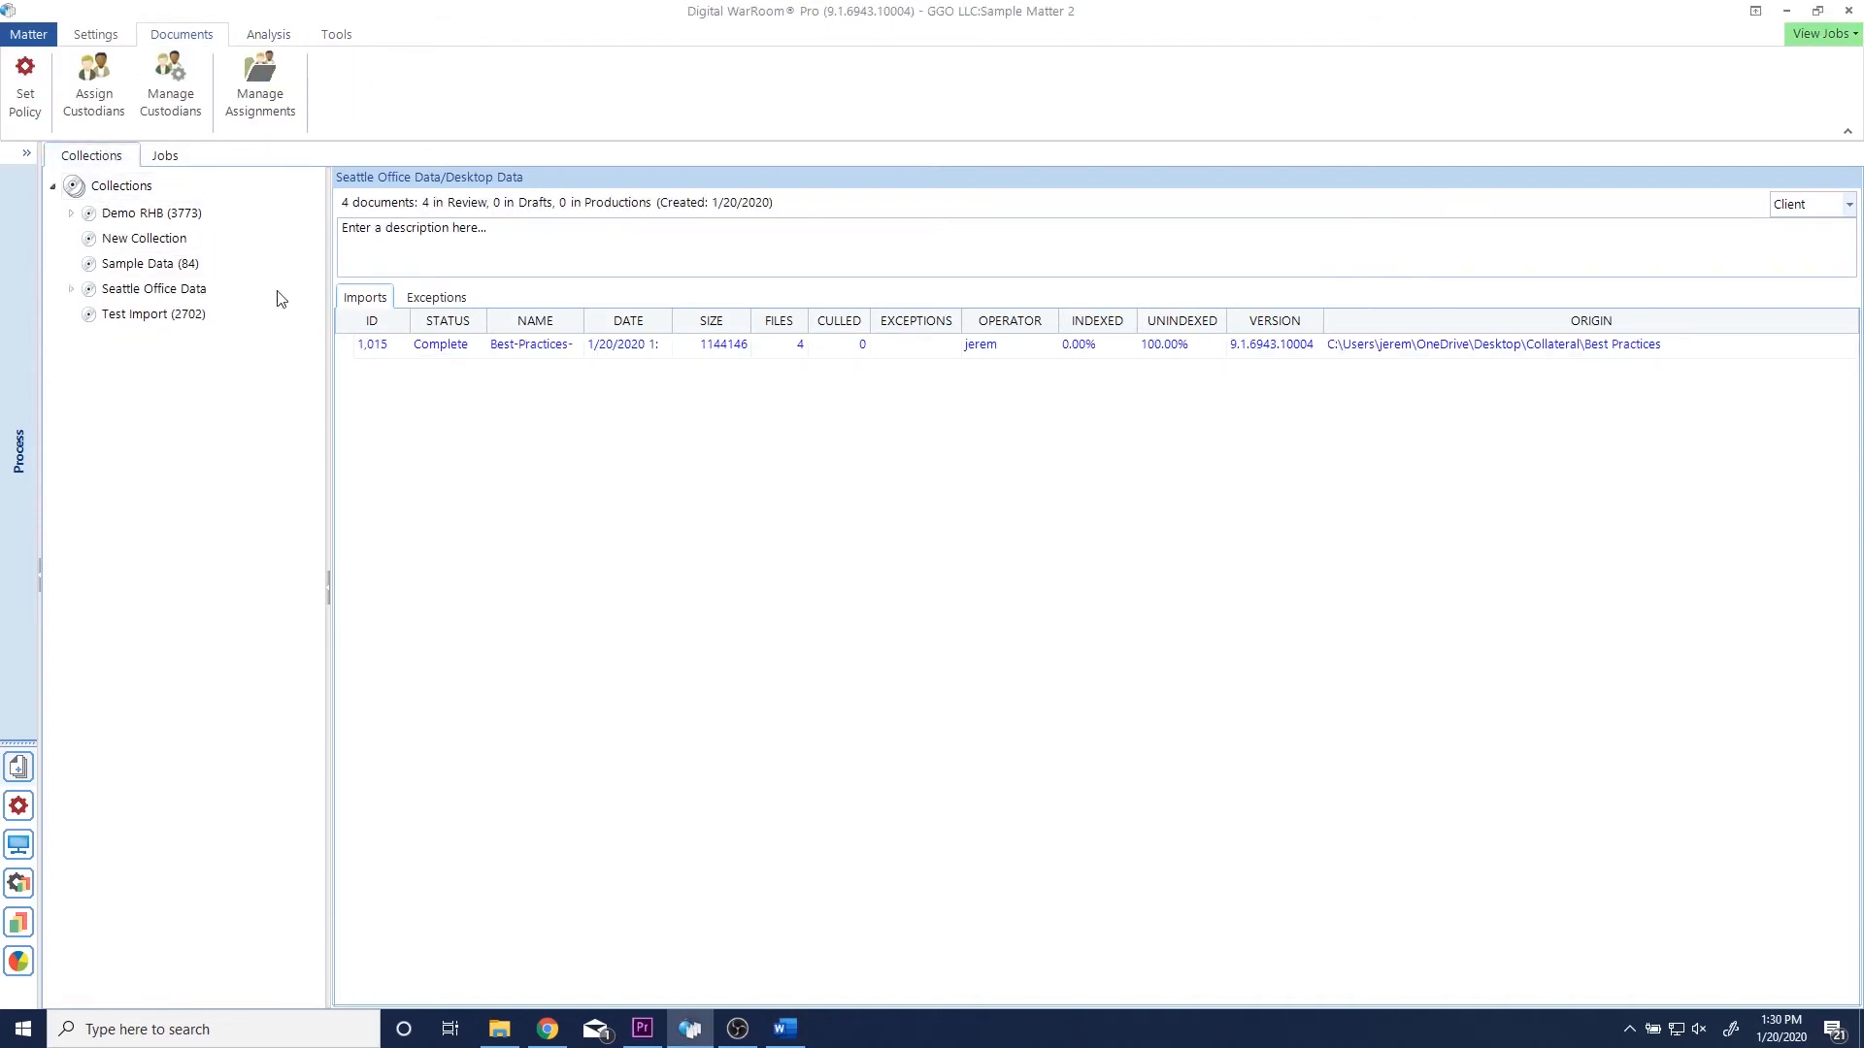
left_click(471, 303)
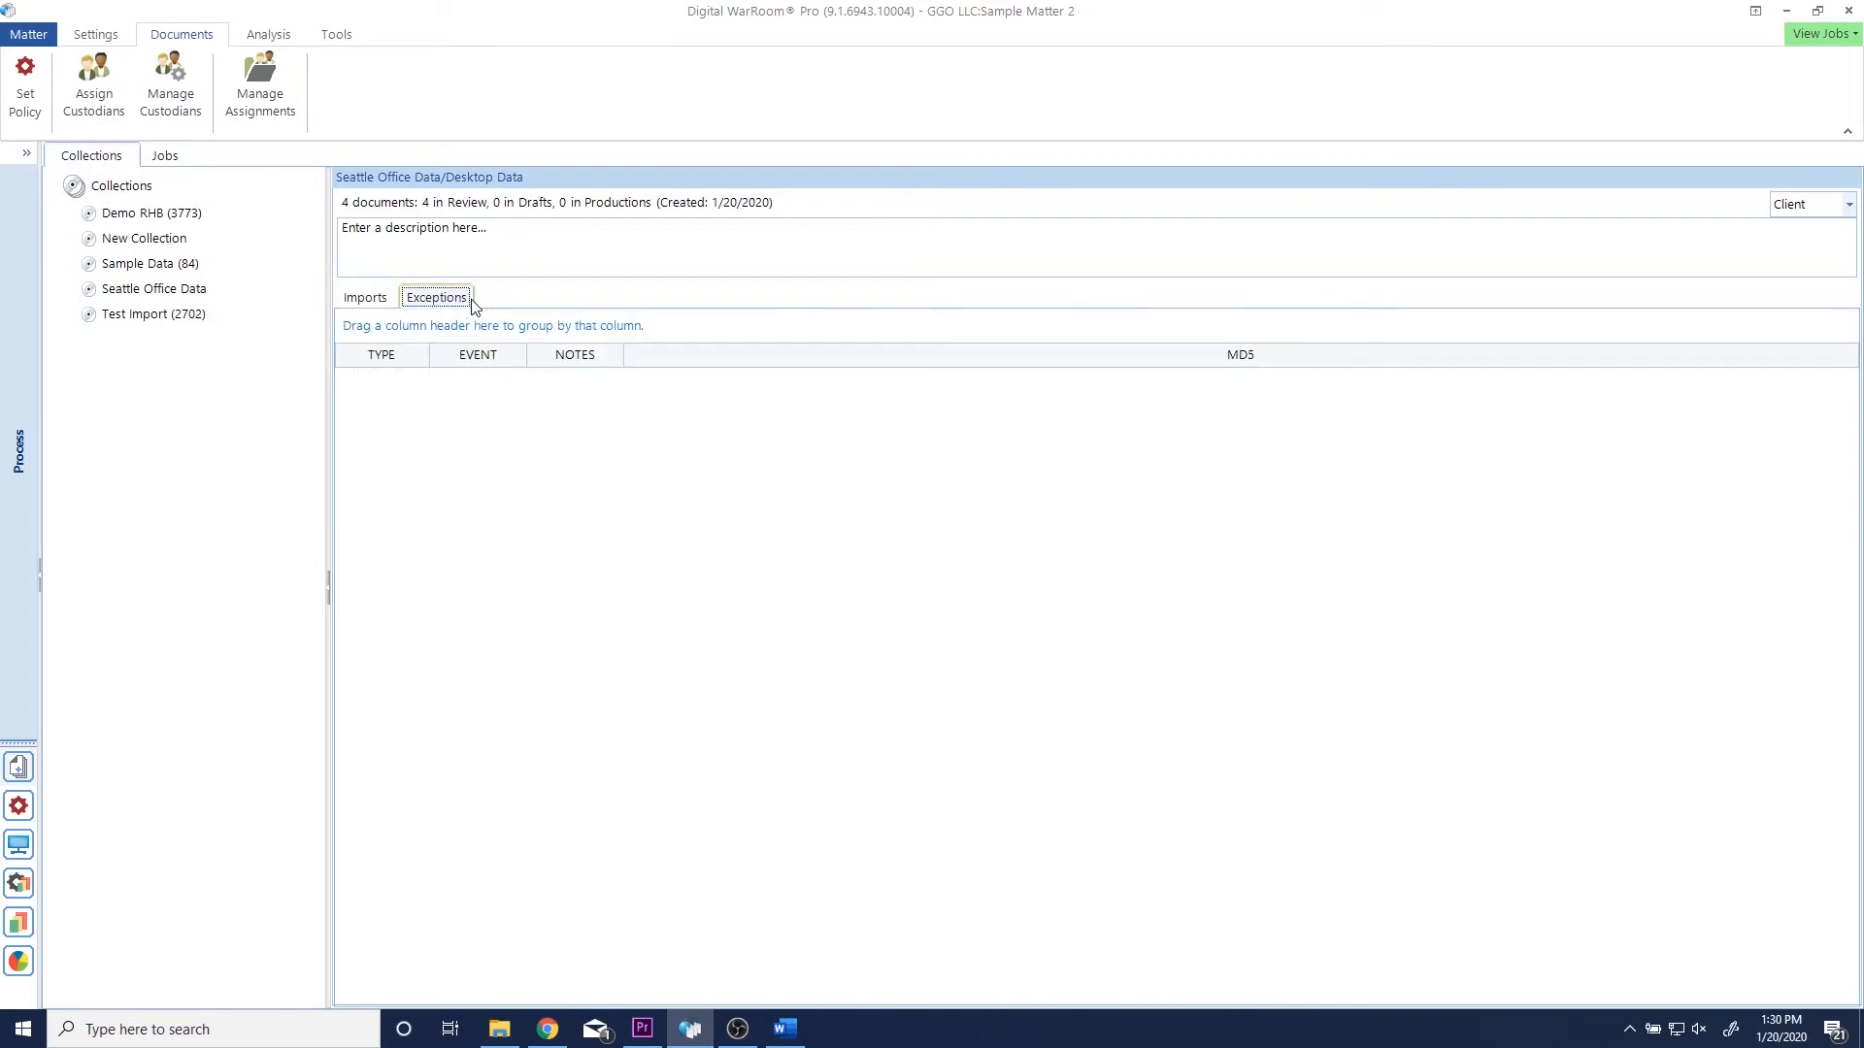
left_click(180, 212)
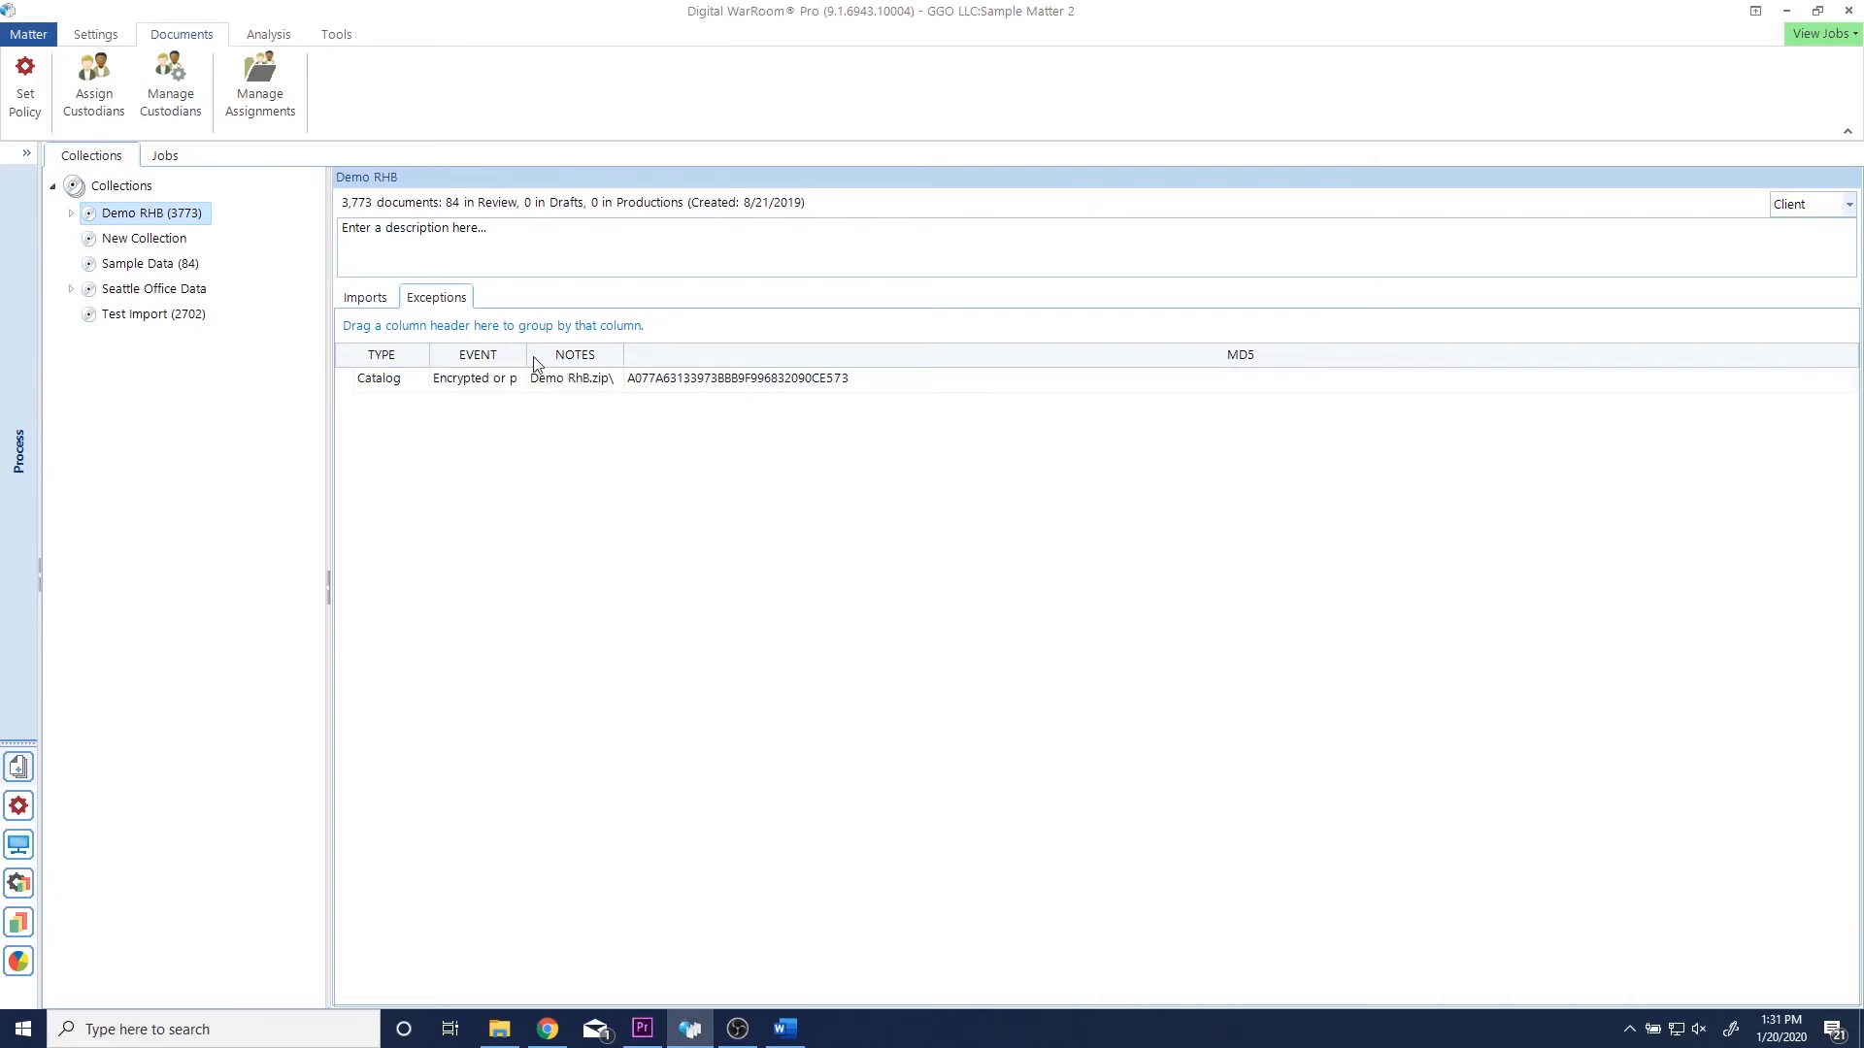
left_click_drag(527, 358, 992, 371)
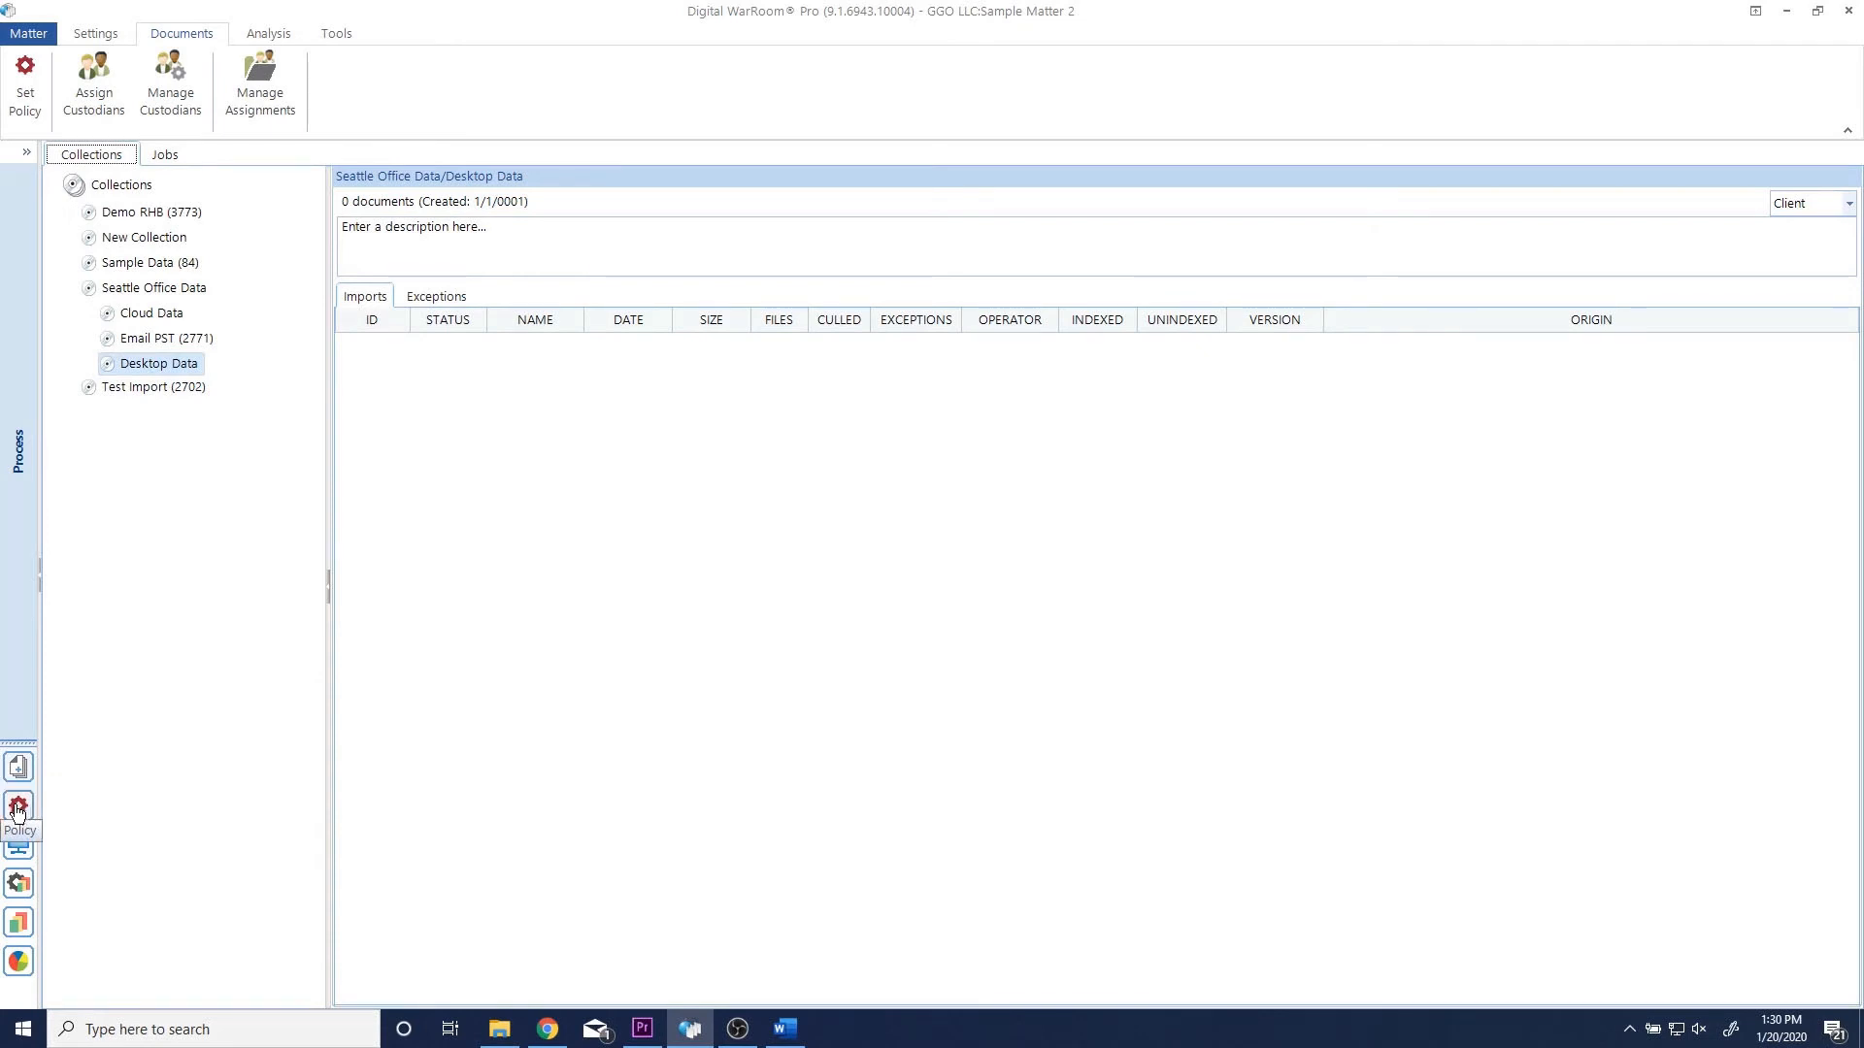
Step: Set the review policy to include all collections, keeping the default filter options, and apply it
left_click(17, 808)
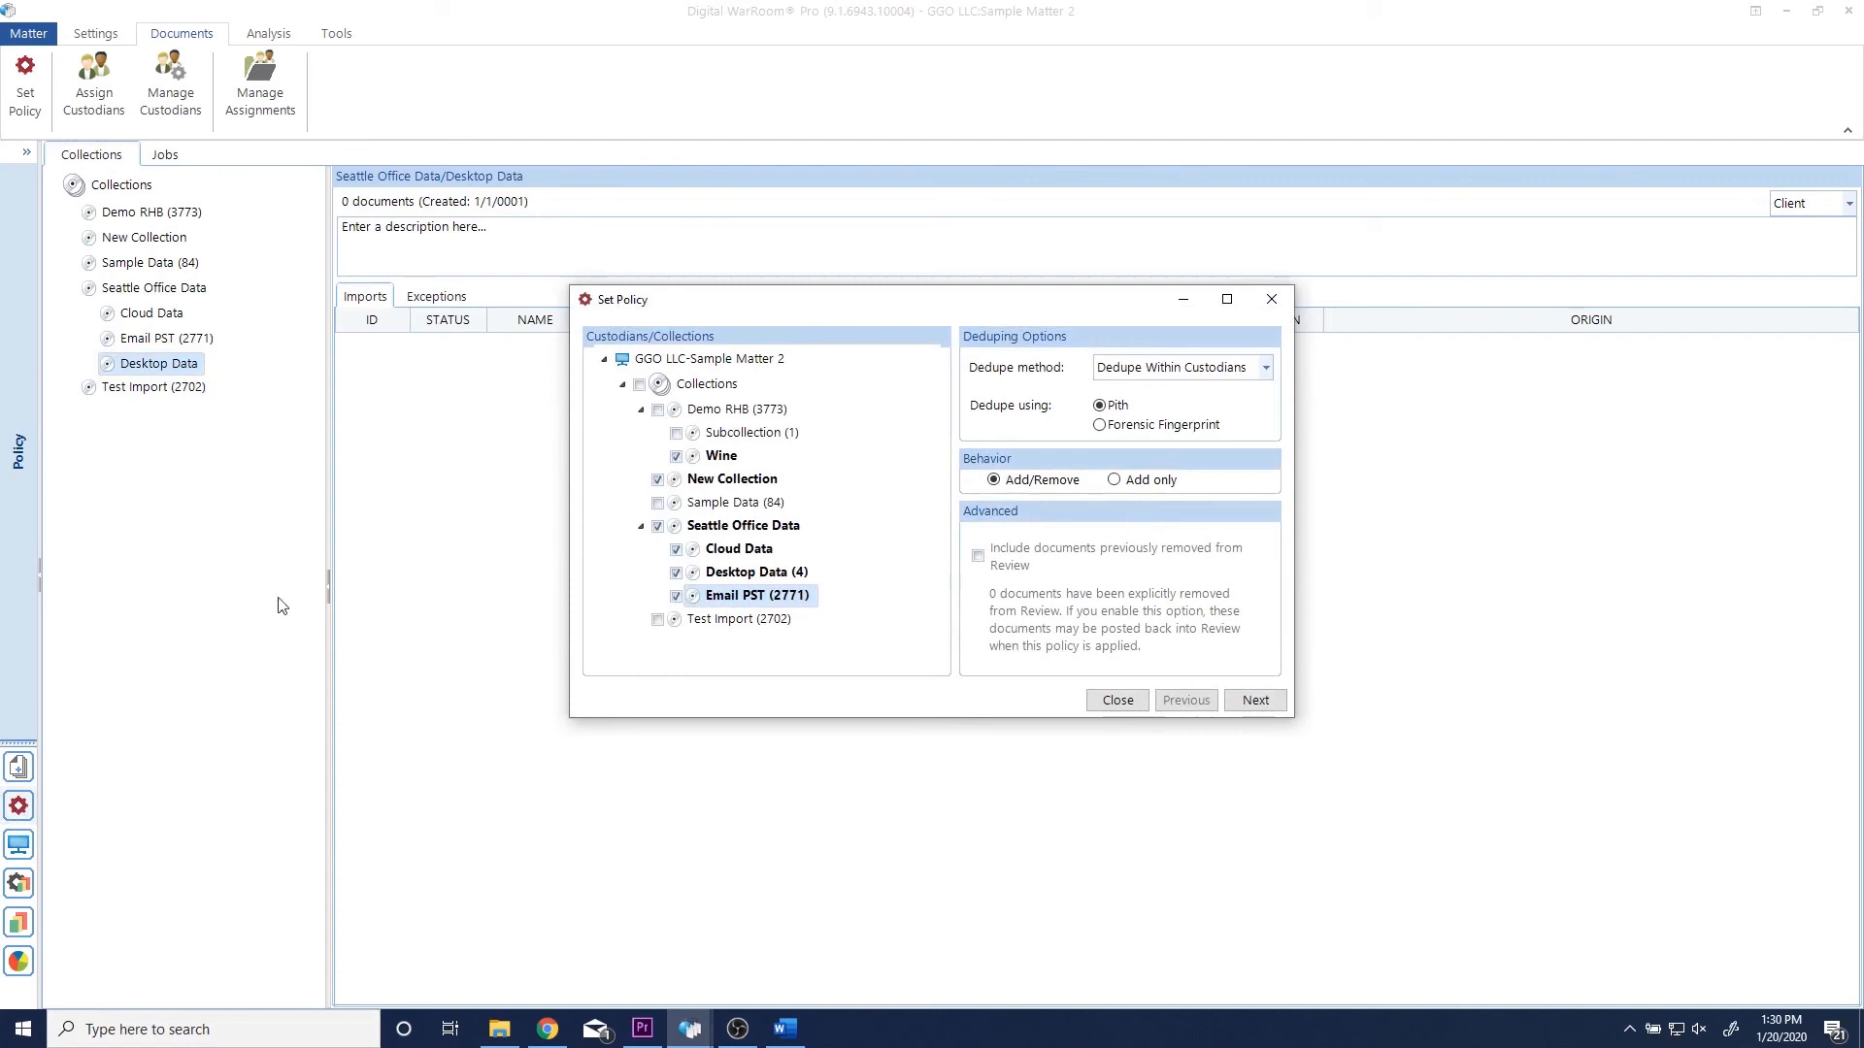
left_click(638, 385)
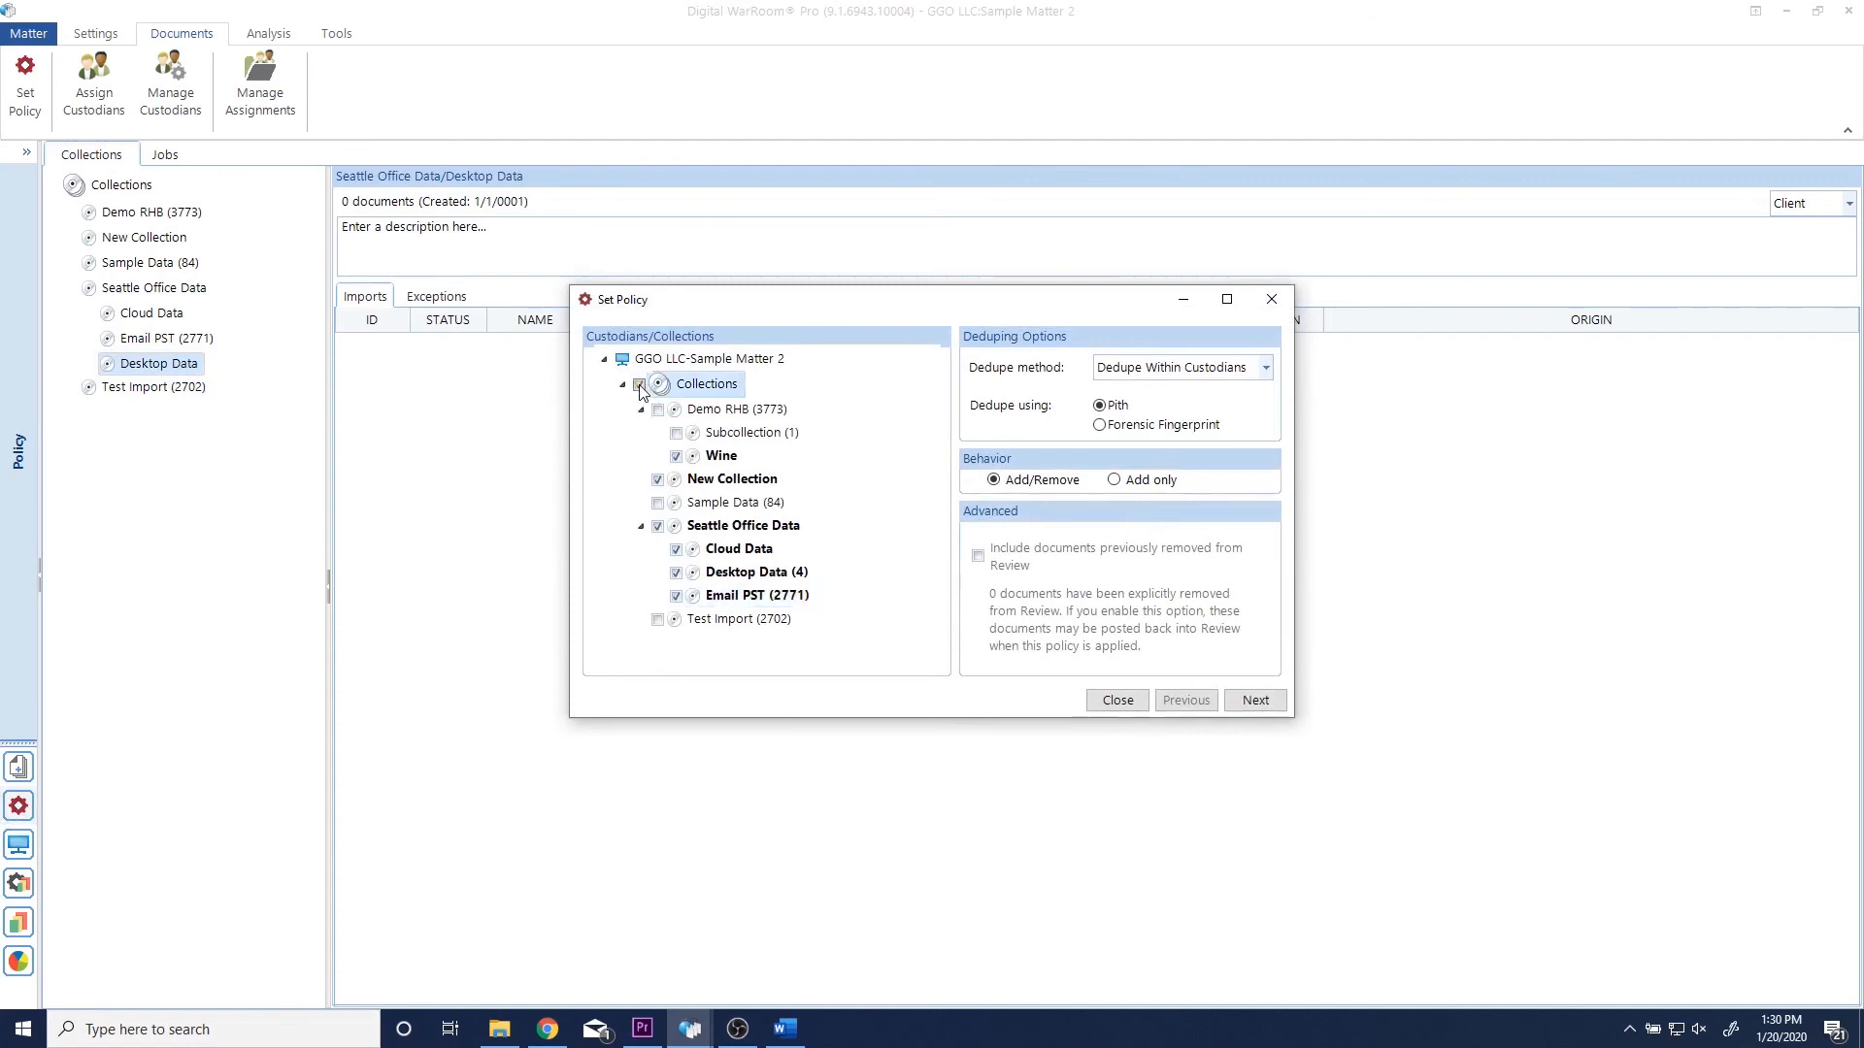
left_click(1266, 708)
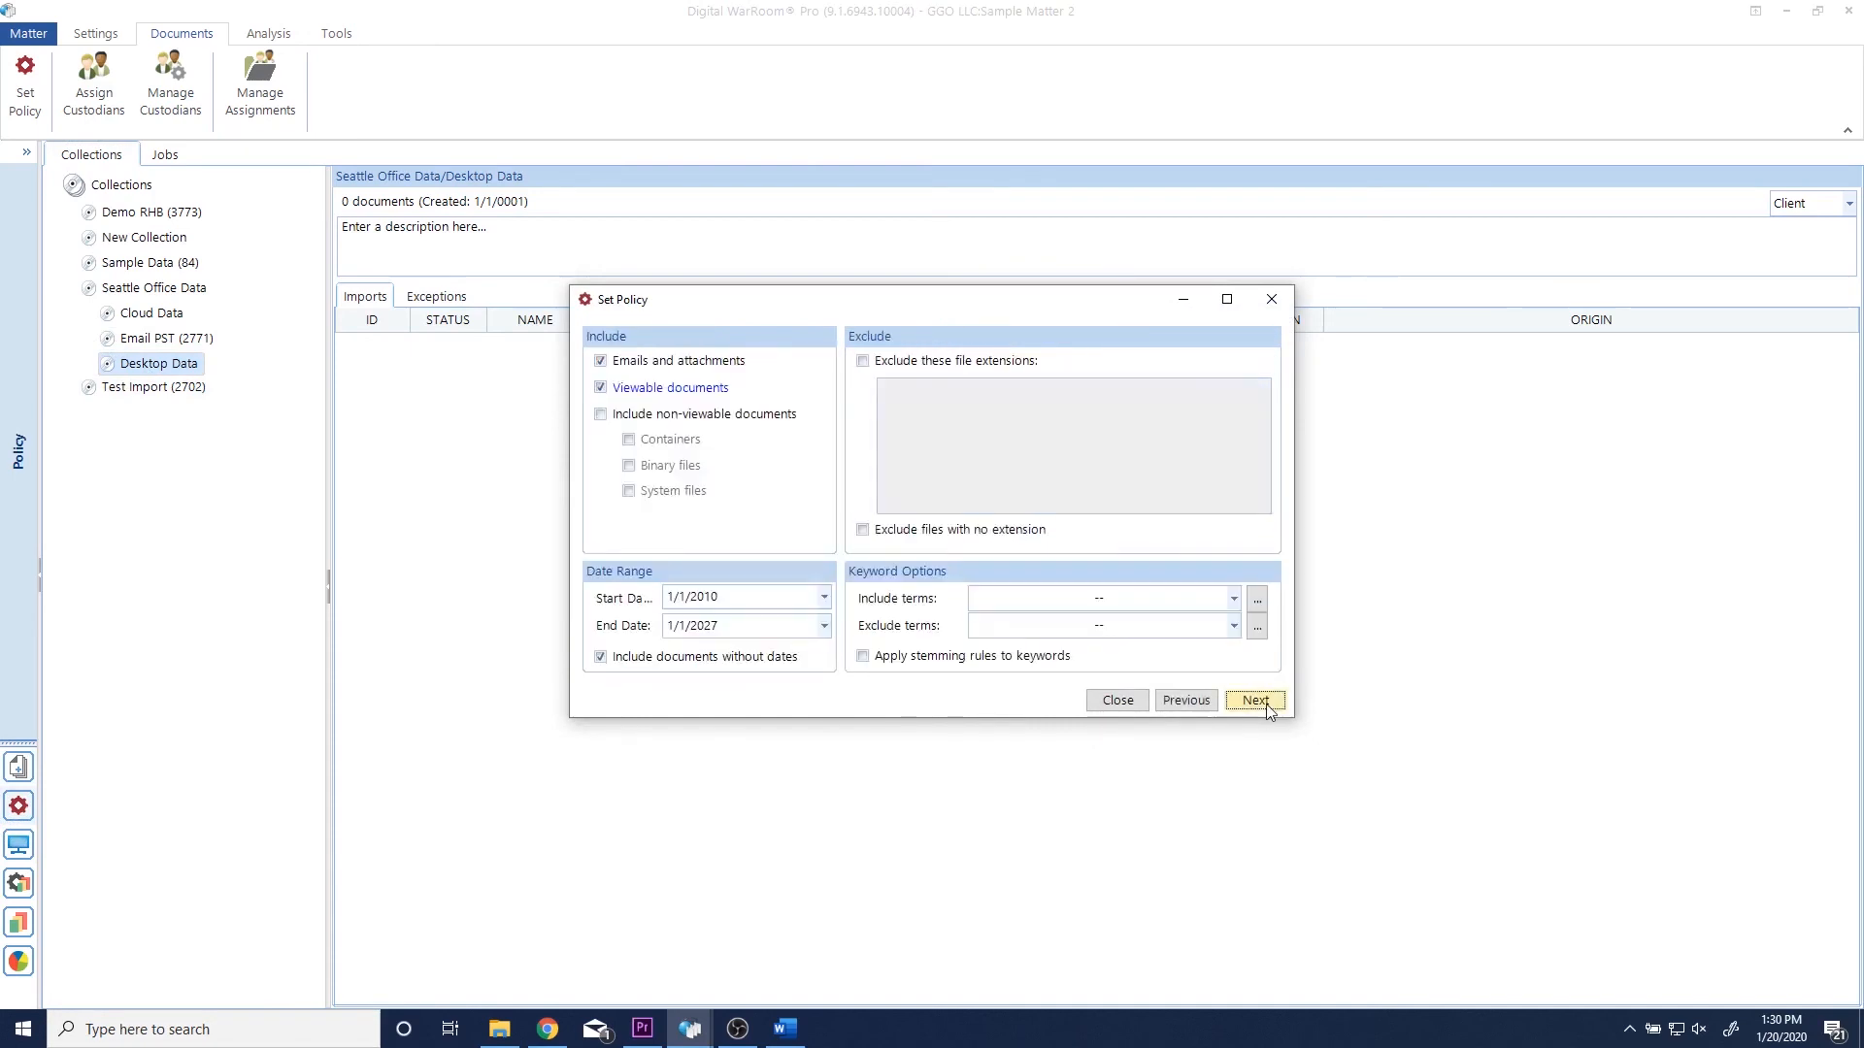
left_click(1267, 707)
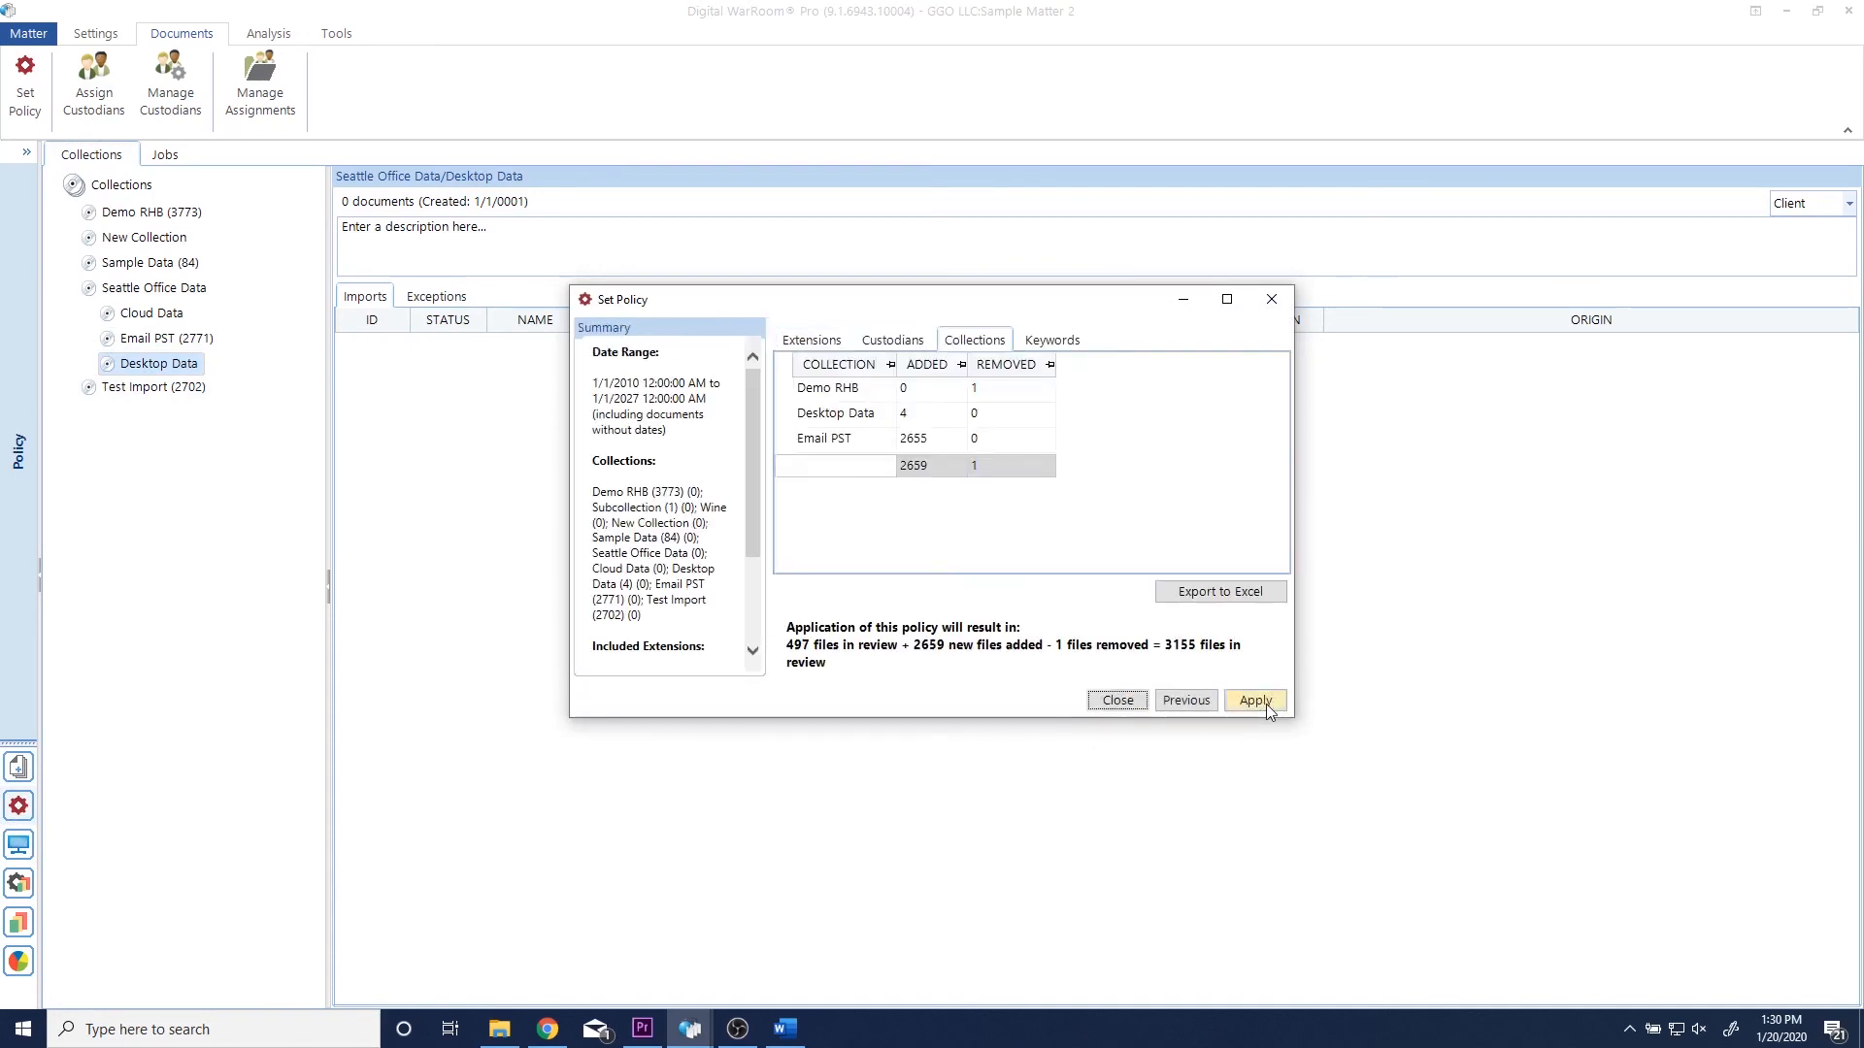
left_click(1255, 701)
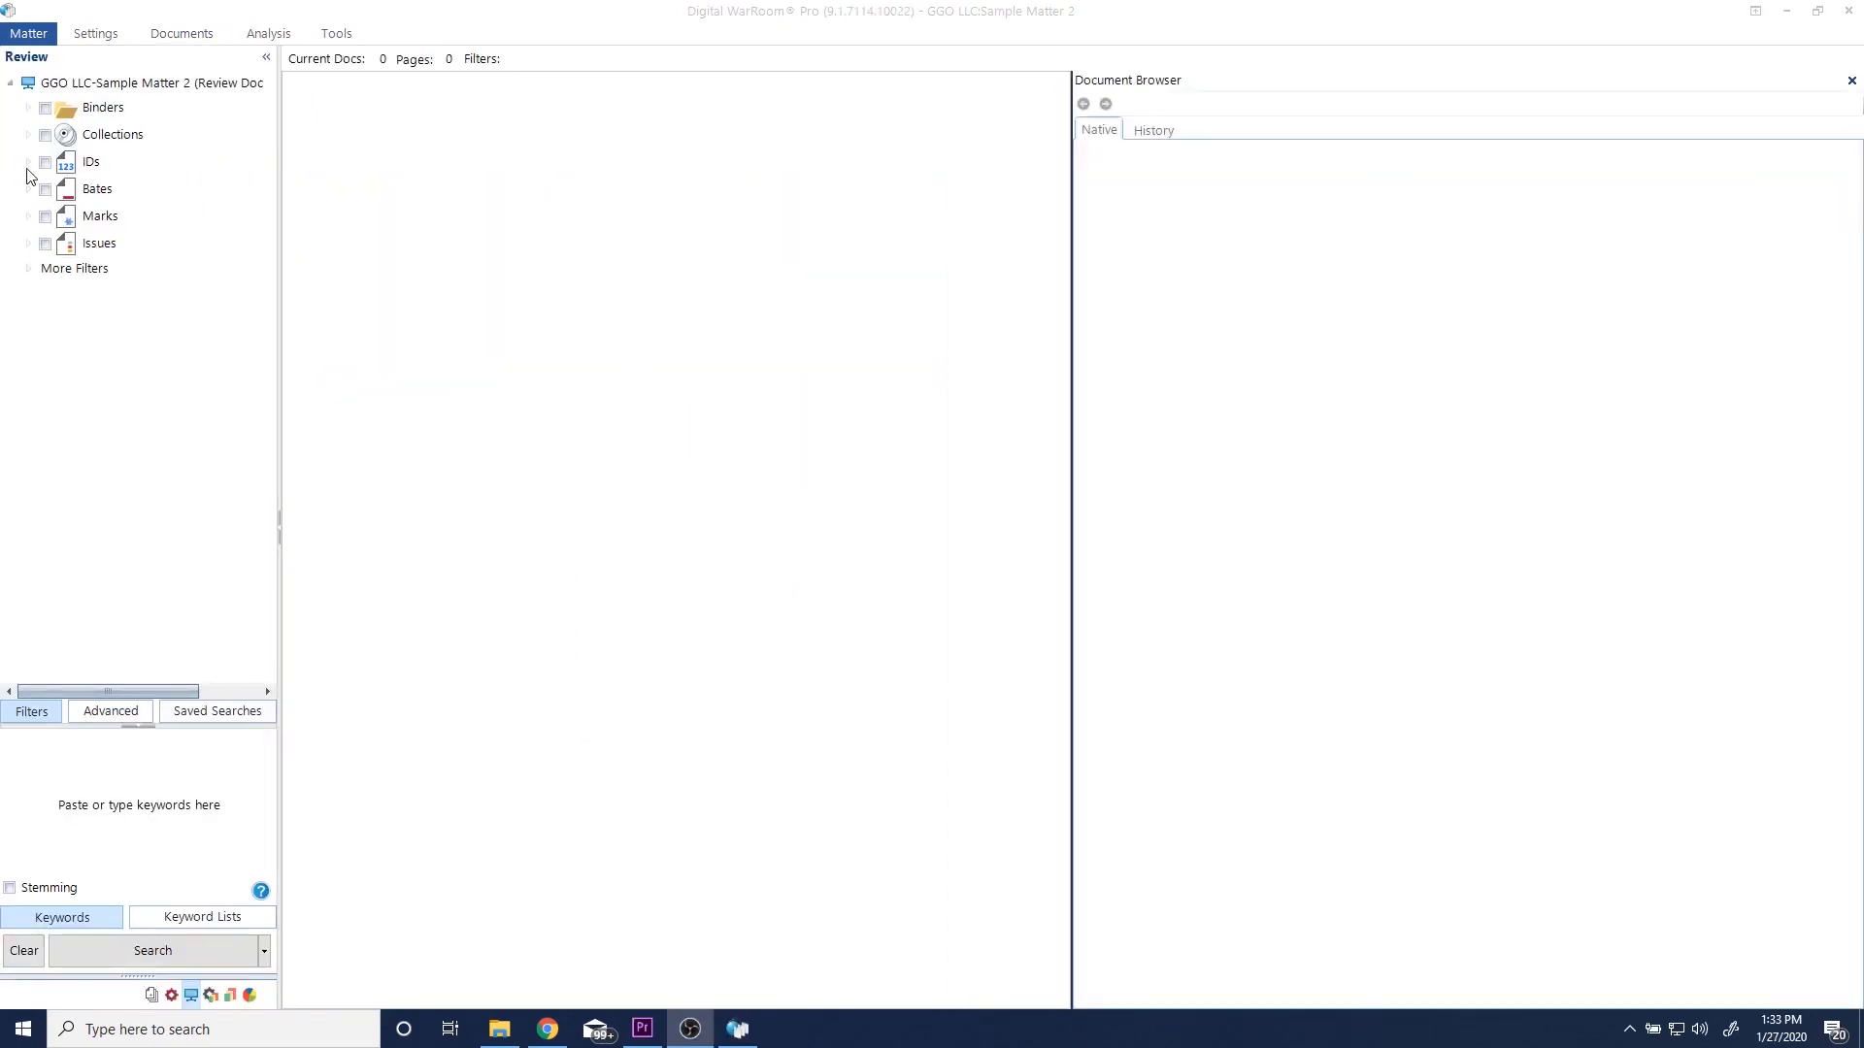
Step: Search the review documents filtered to the Email PST subcollection of Seattle Office Data, and open document 16193
left_click(28, 135)
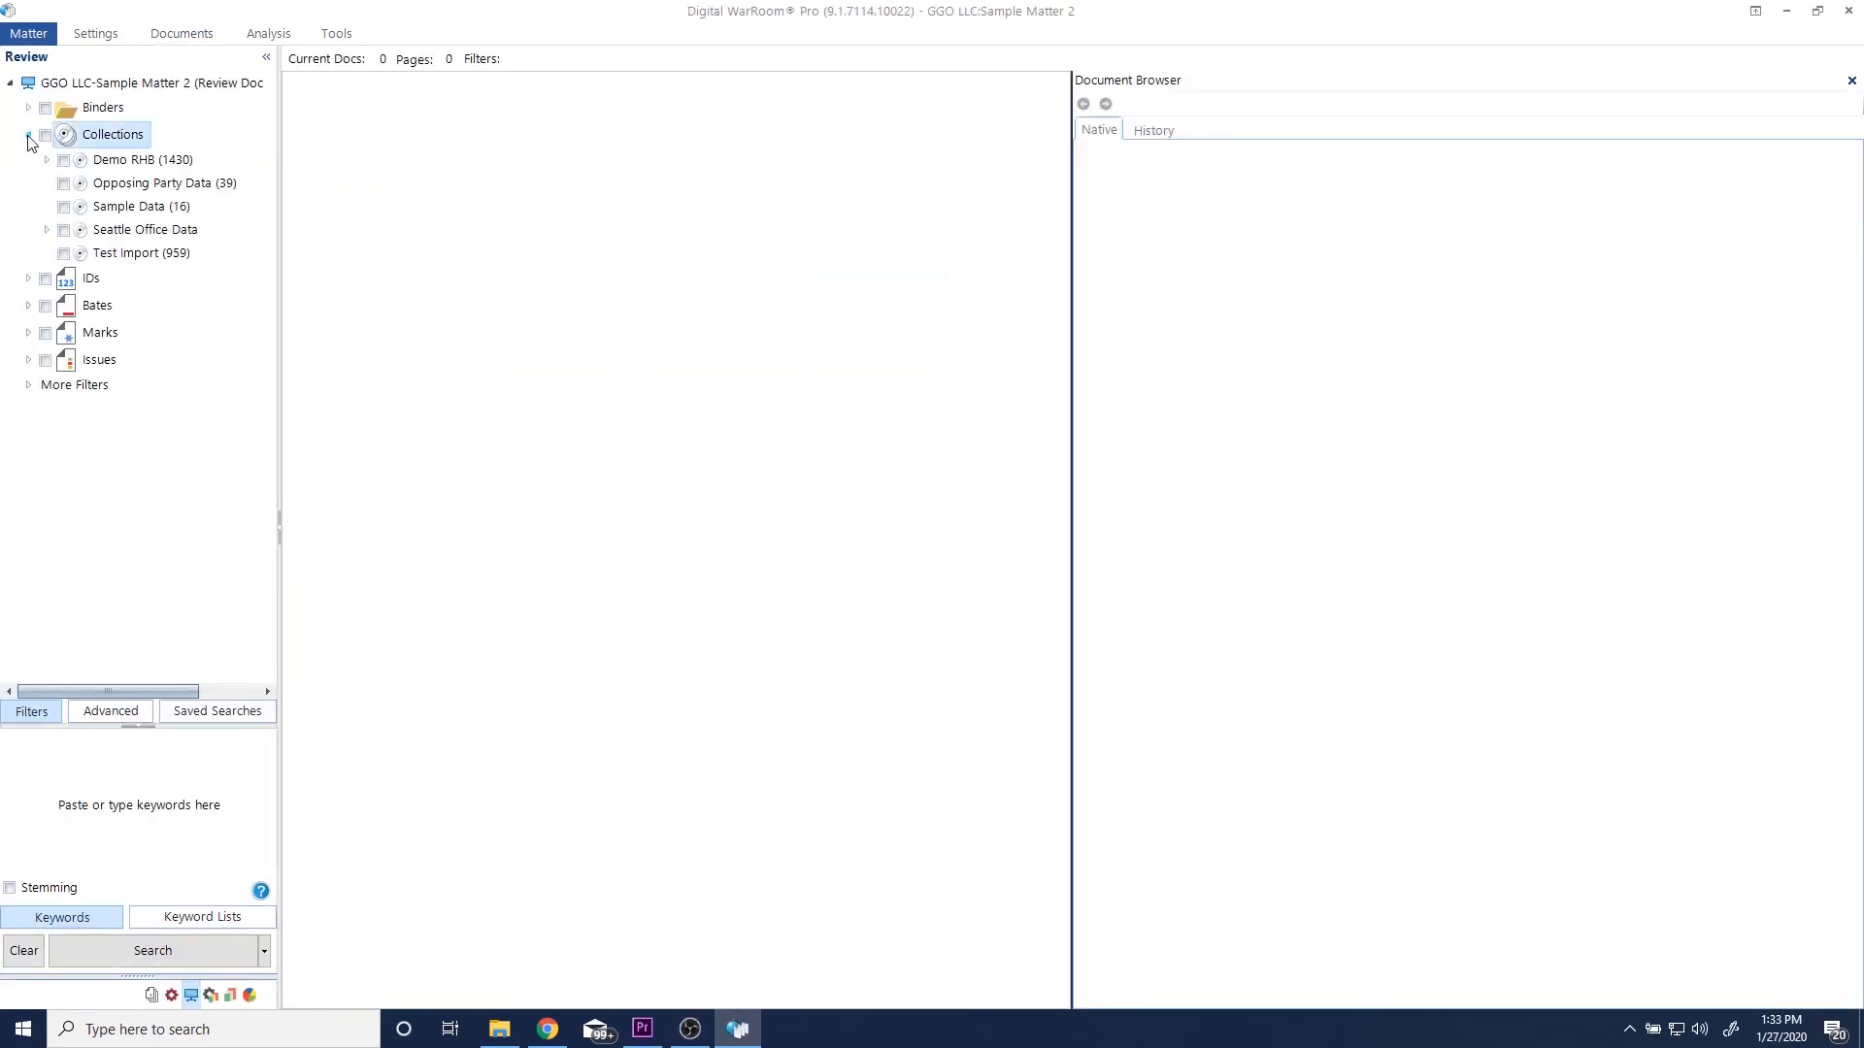
left_click(45, 231)
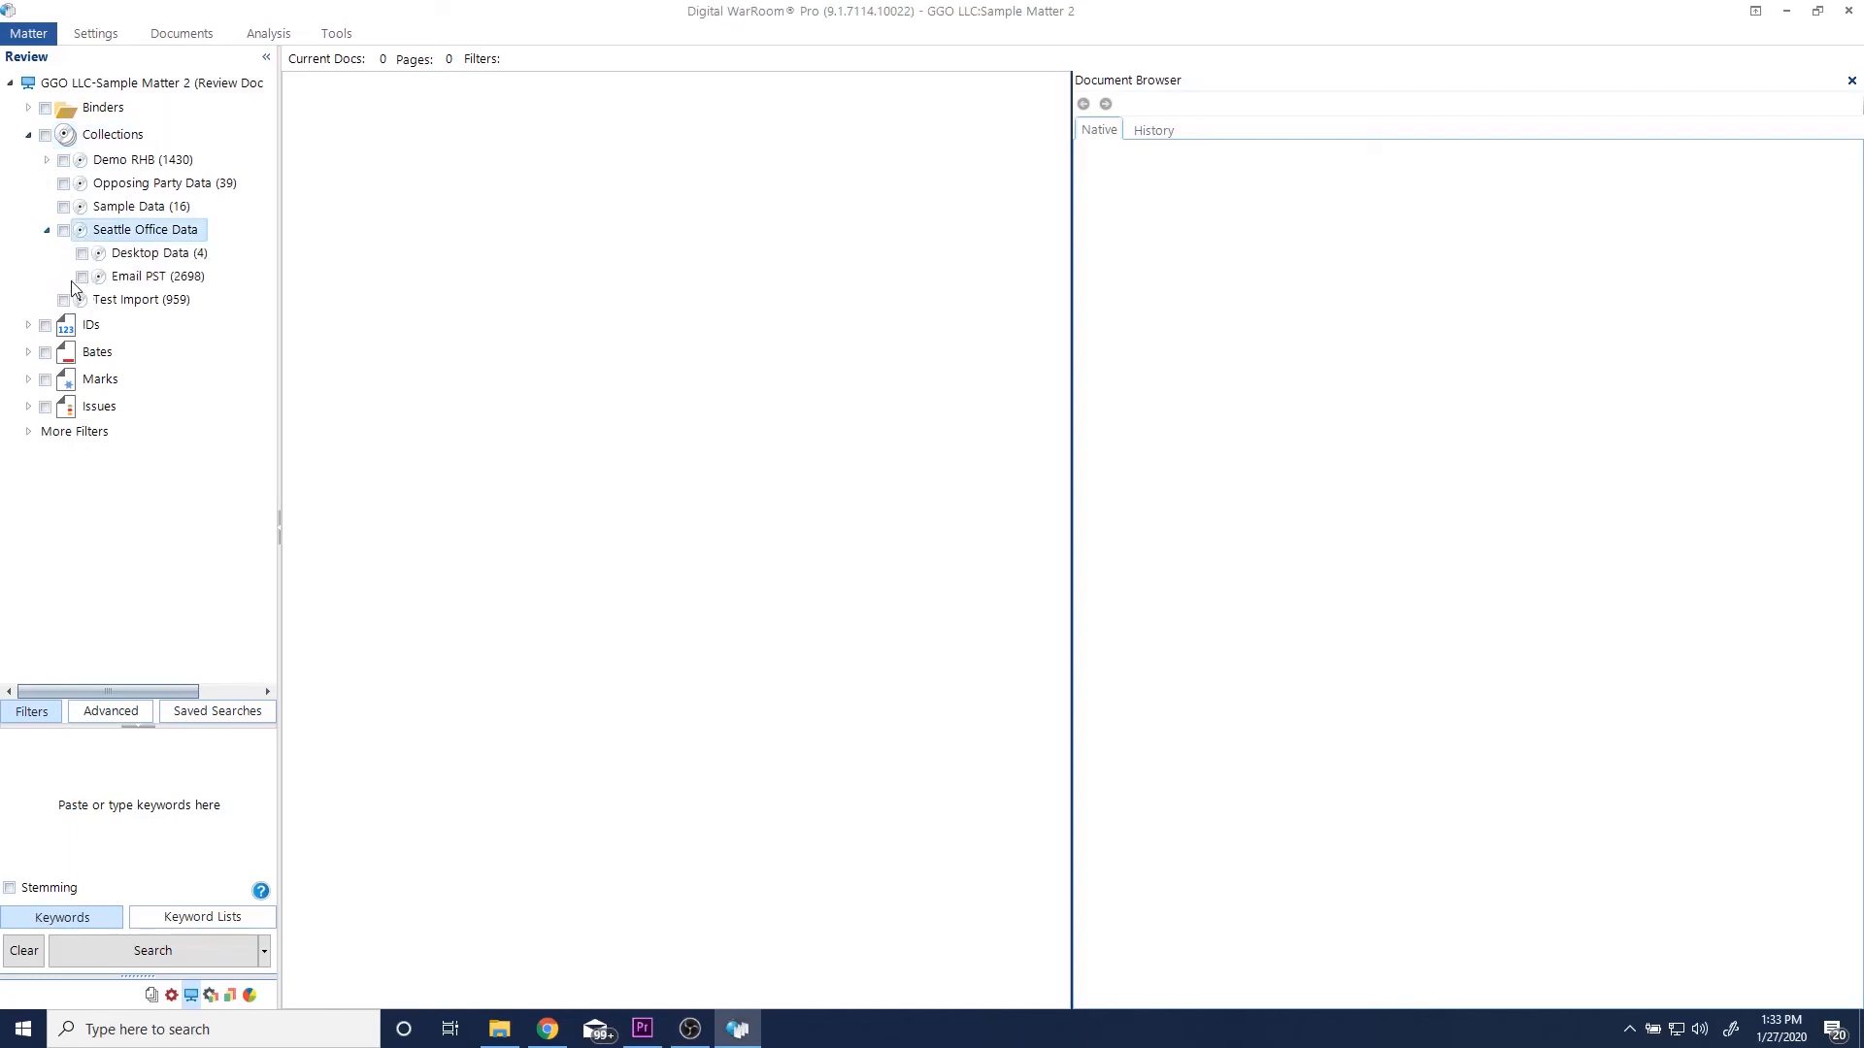
left_click(82, 276)
left_click(235, 955)
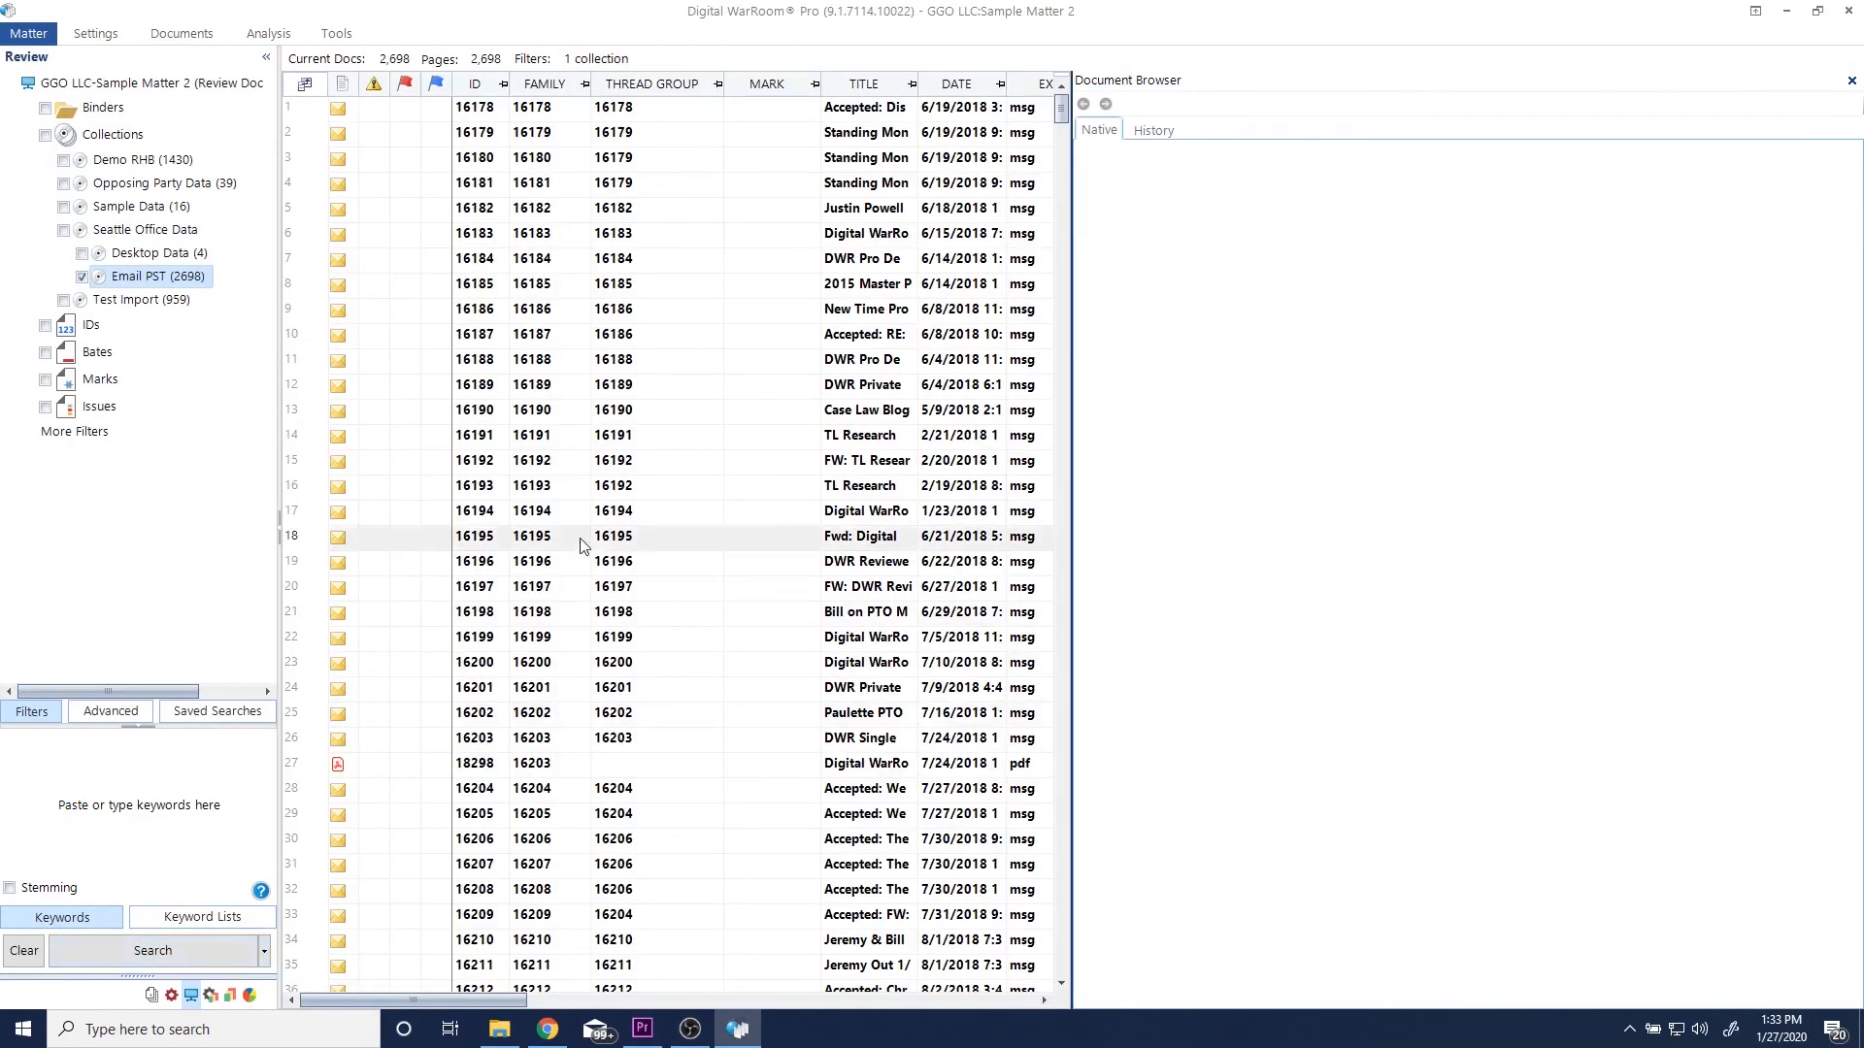
left_click(568, 486)
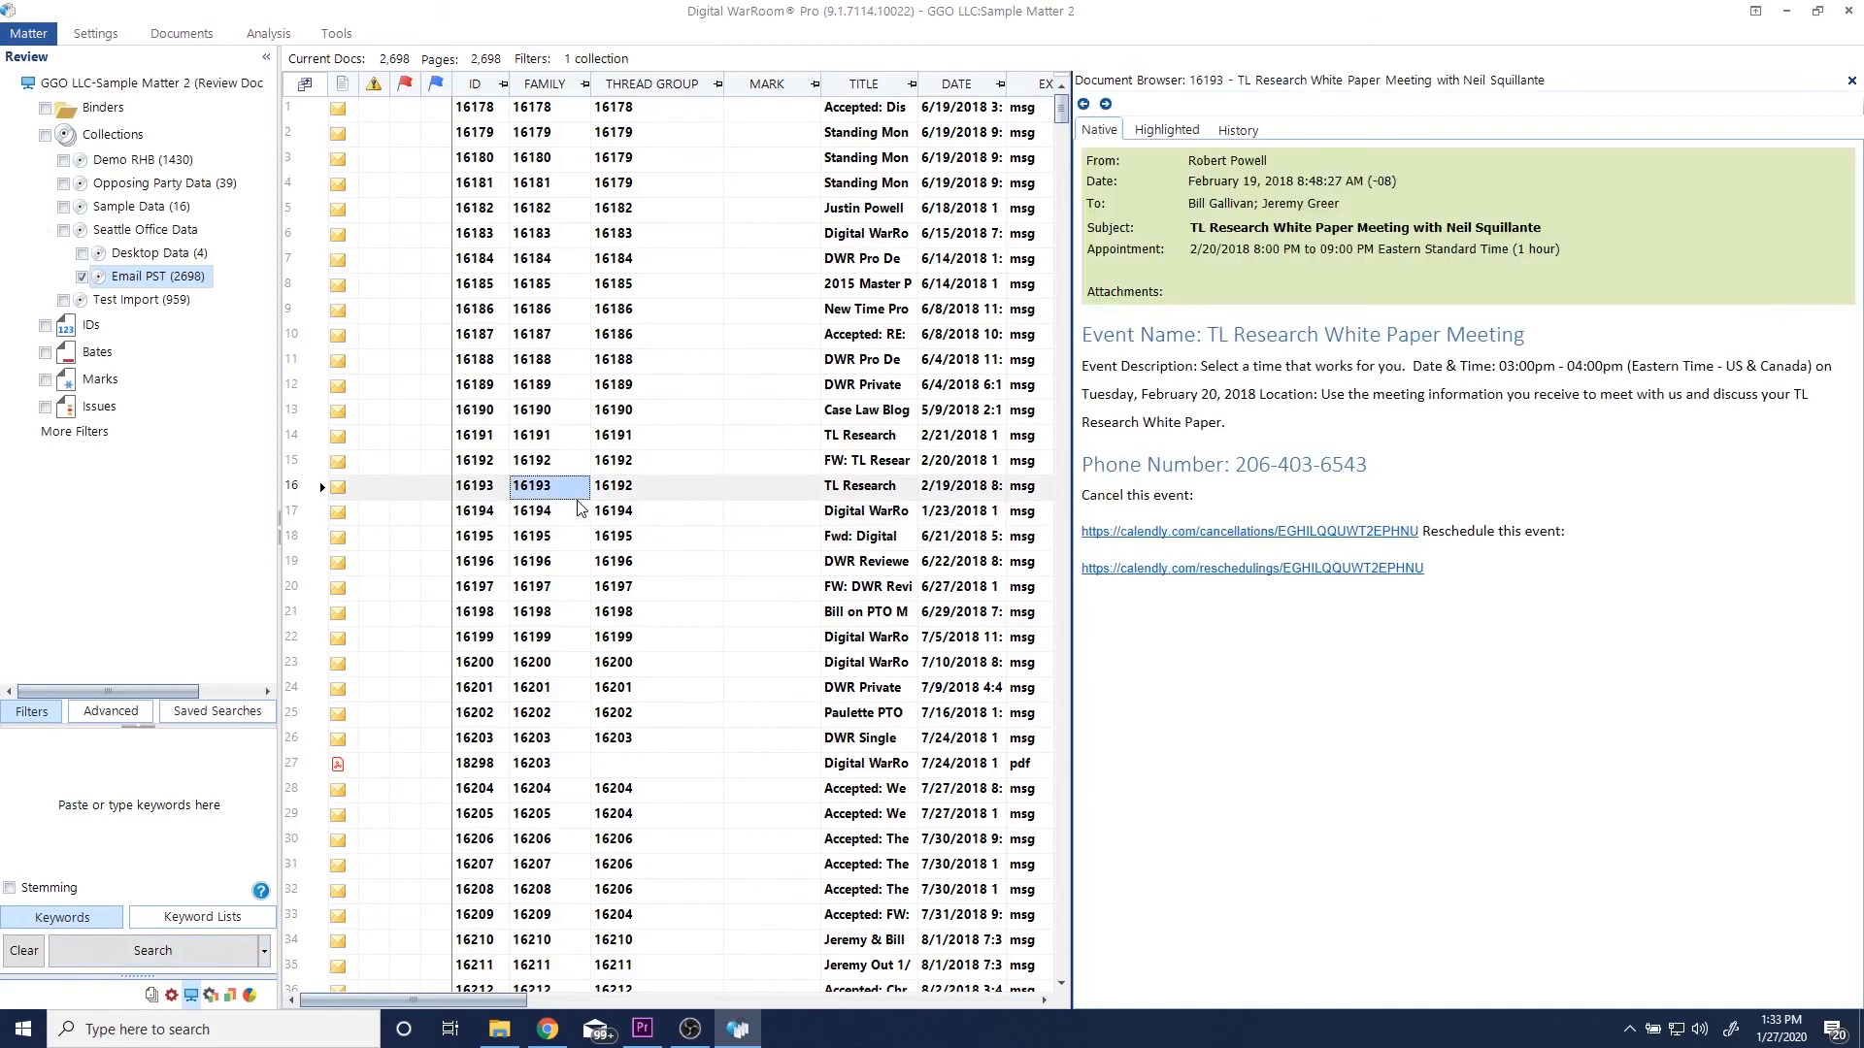